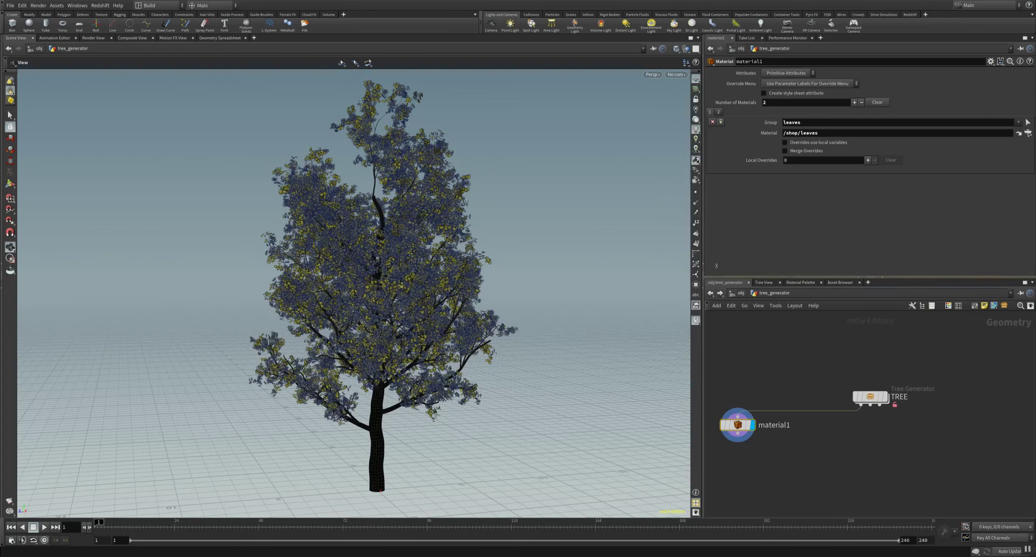
Select the TREE generator node and enlarge the parameter area to show all its settings.
{"action": "left_click_drag", "start_coordinate": [869, 278], "coordinate": [870, 228]}
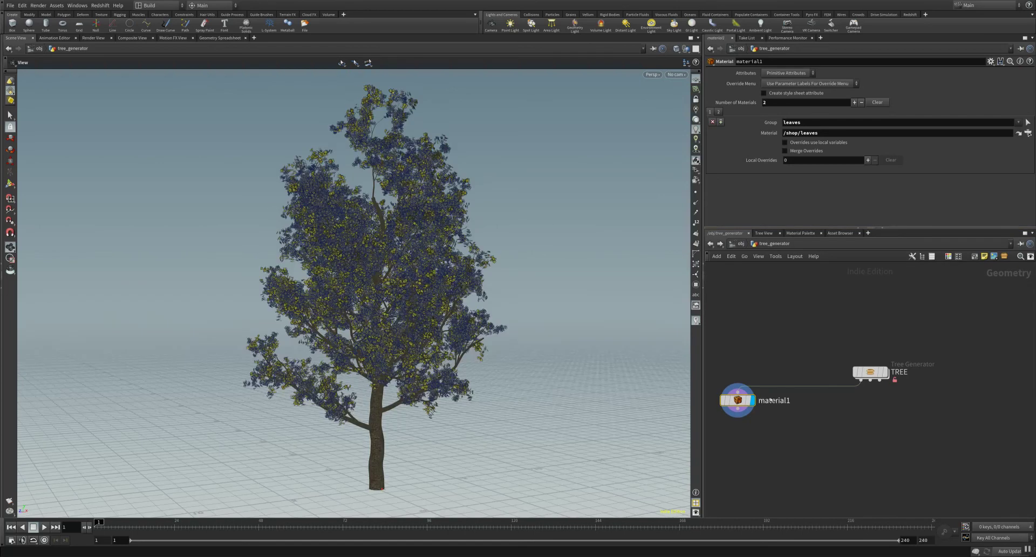
{"action": "left_click", "coordinate": [870, 372]}
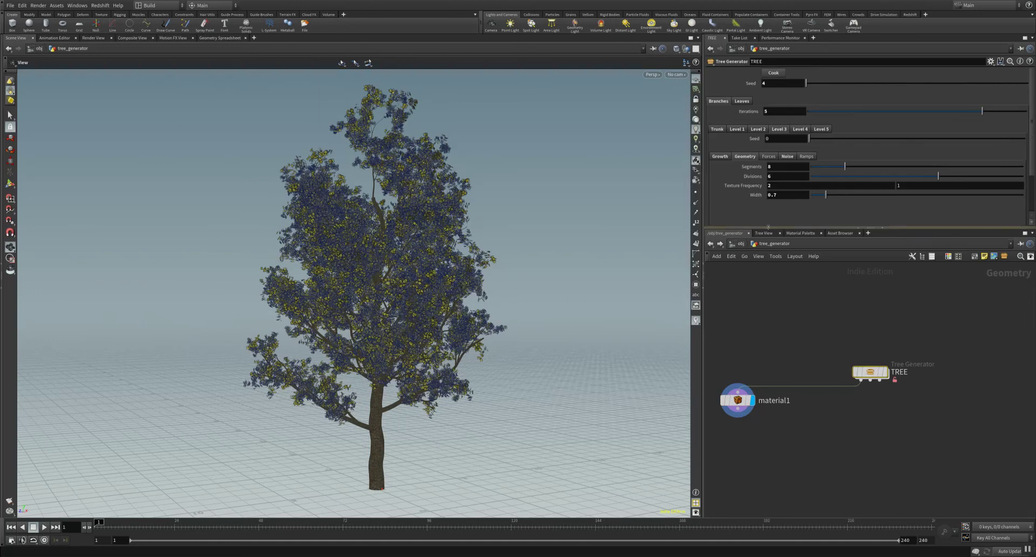
{"action": "left_click_drag", "start_coordinate": [793, 228], "coordinate": [794, 284]}
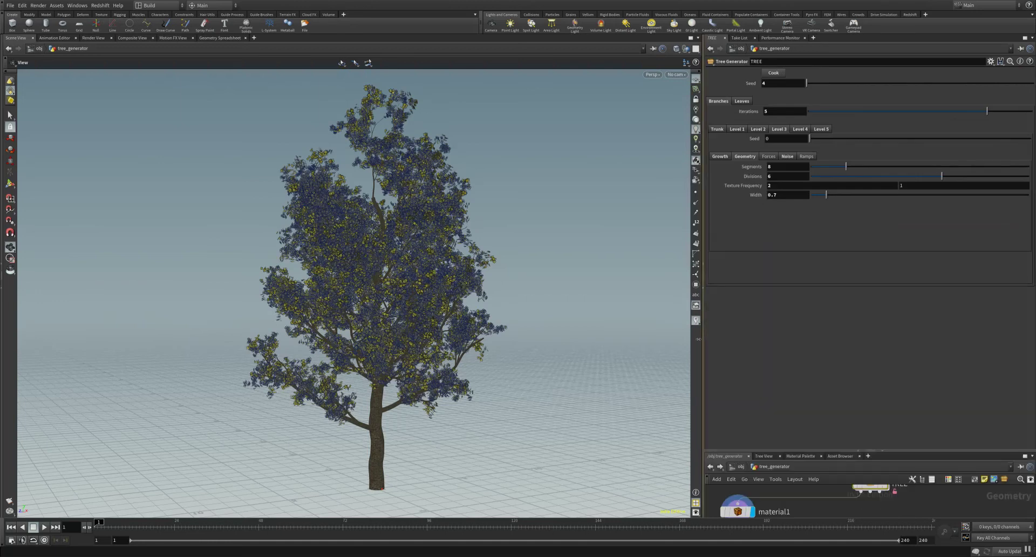
{"action": "left_click_drag", "start_coordinate": [705, 335], "coordinate": [505, 324]}
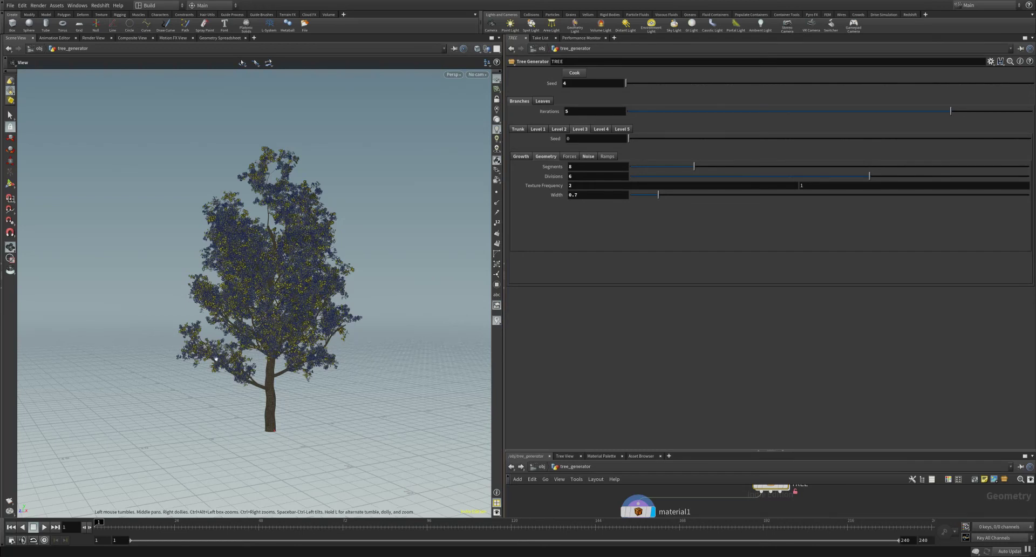
Inspect the tree from different sides and look at the trunk's geometry settings.
{"action": "left_click_drag", "start_coordinate": [216, 358], "coordinate": [310, 313]}
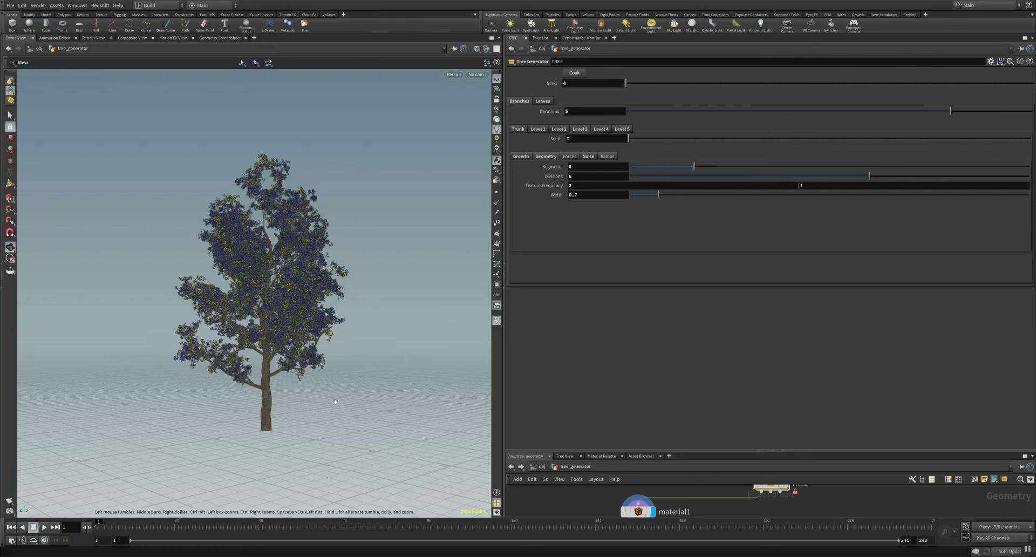
{"action": "left_click_drag", "start_coordinate": [259, 354], "coordinate": [355, 347]}
{"action": "right_click", "coordinate": [354, 347]}
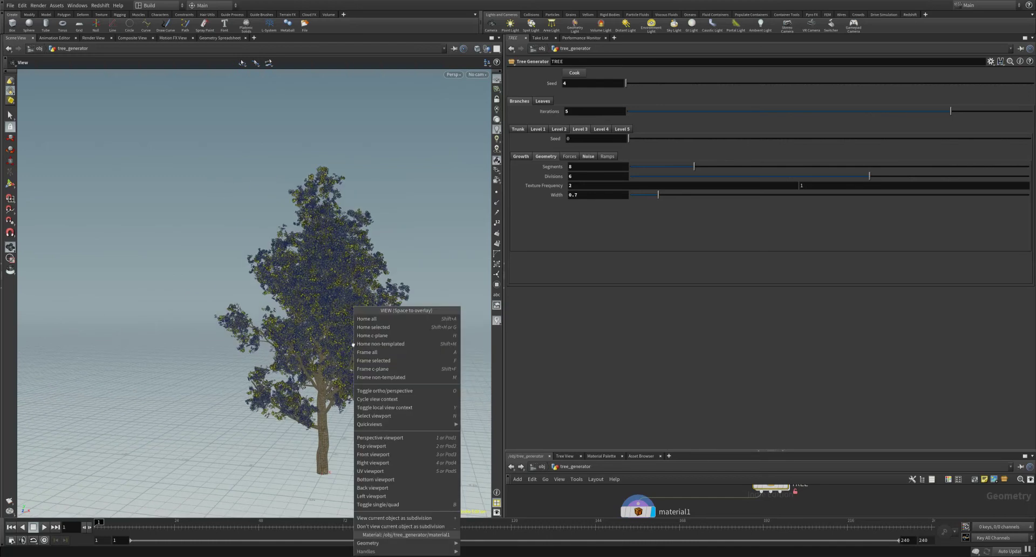
{"action": "left_click", "coordinate": [321, 347]}
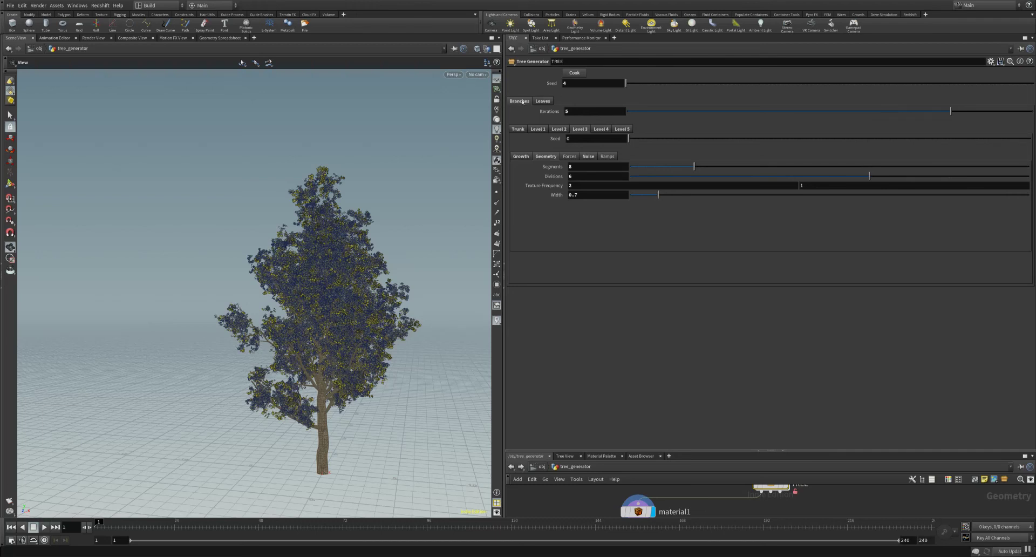
{"action": "left_click", "coordinate": [520, 131]}
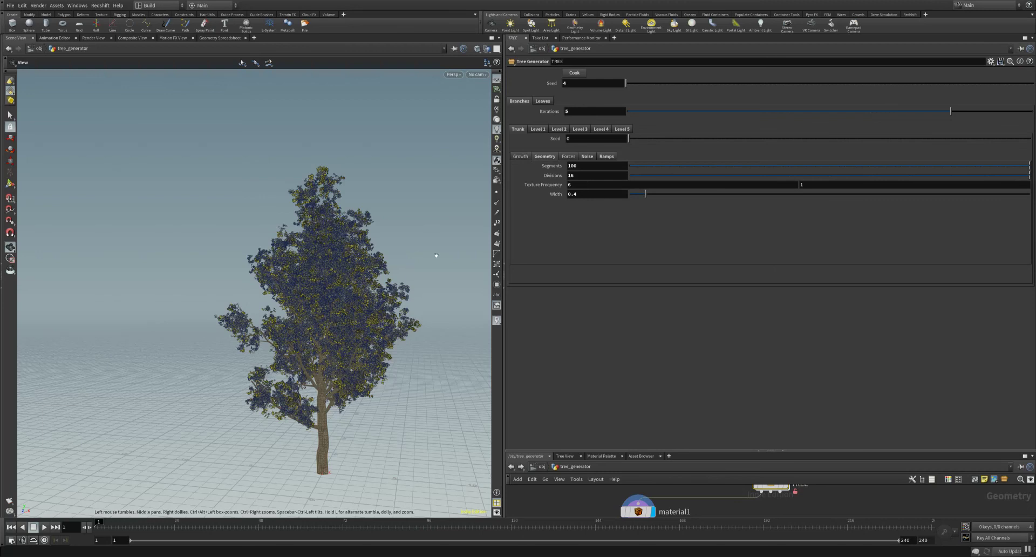
{"action": "left_click", "coordinate": [577, 175]}
{"action": "key", "text": "Return"}
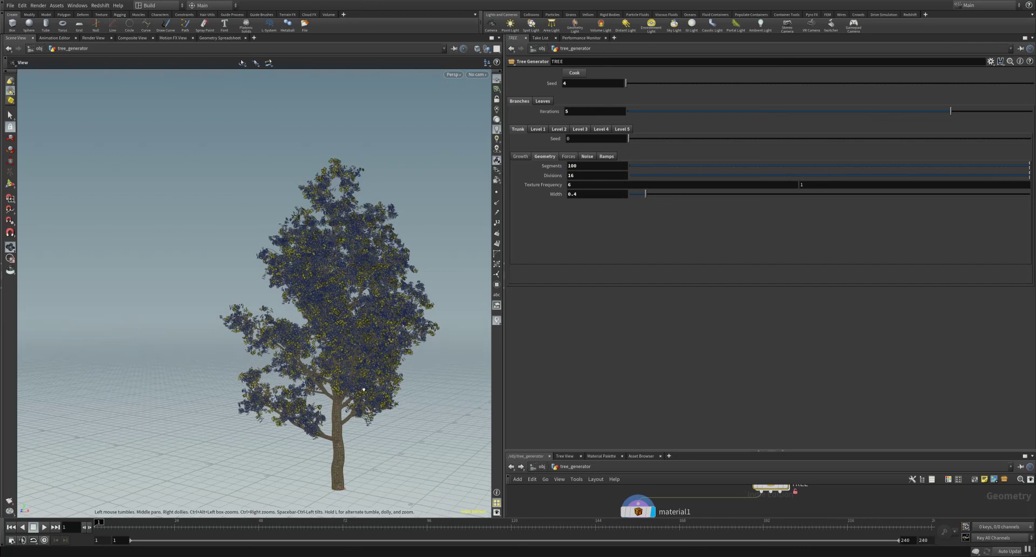
Set the trunk's growth length to 35.
{"action": "left_click", "coordinate": [521, 157]}
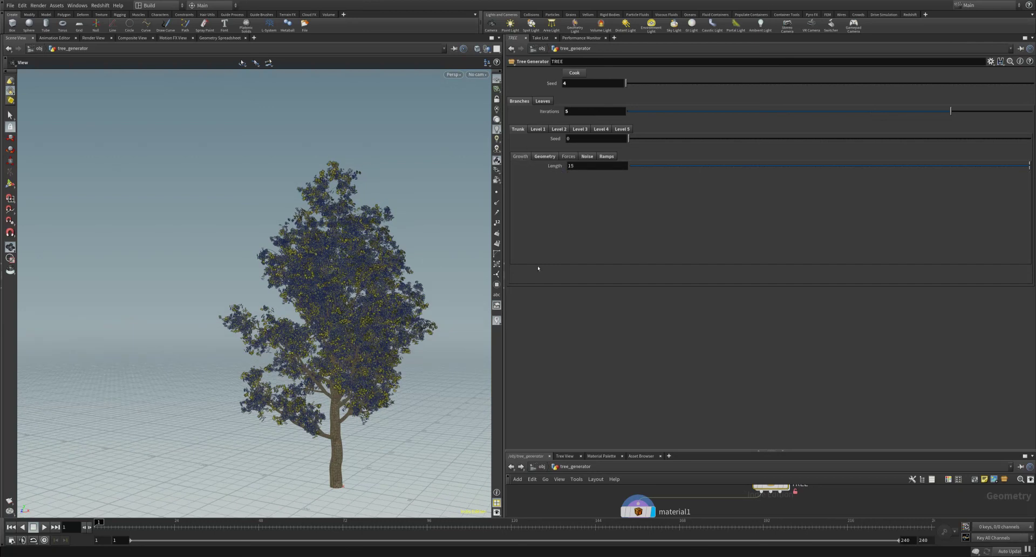
{"action": "left_click", "coordinate": [585, 169]}
{"action": "type", "text": "35"}
{"action": "key", "text": "Return"}
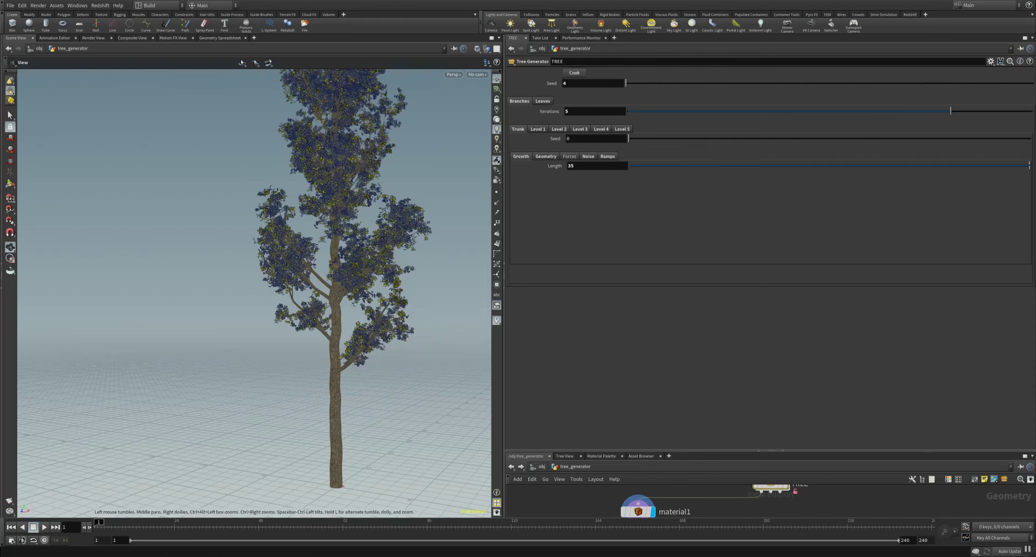
{"action": "left_click_drag", "start_coordinate": [364, 327], "coordinate": [602, 237]}
{"action": "right_click", "coordinate": [356, 269]}
{"action": "key", "text": "Escape"}
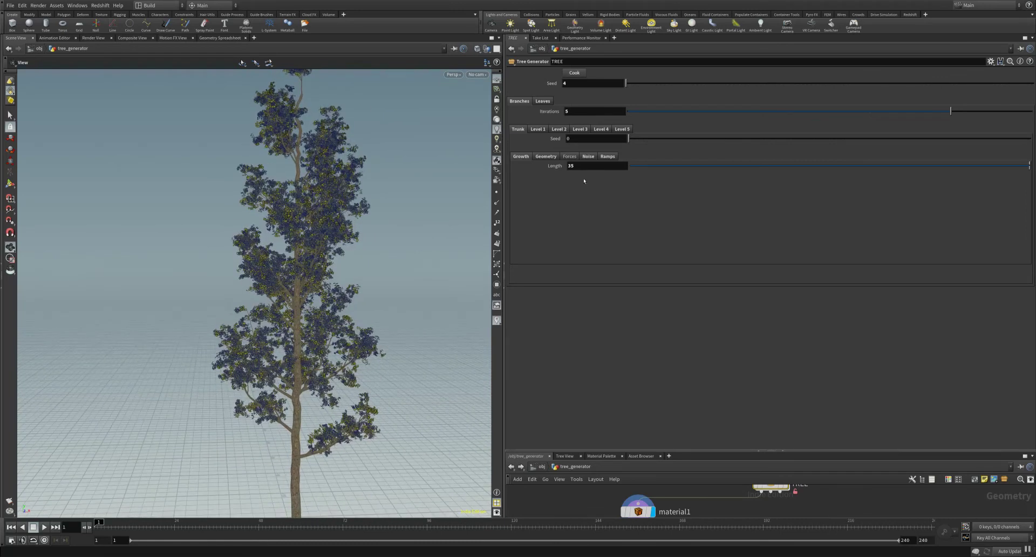
Review the trunk's forces, growth and geometry settings and the growth settings of the Level 1 branches.
{"action": "left_click", "coordinate": [570, 157]}
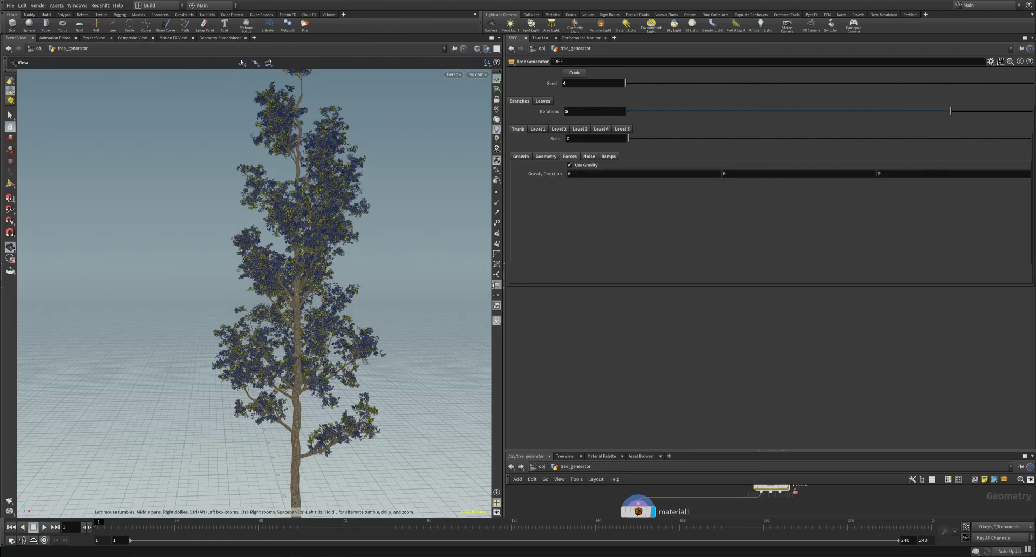
{"action": "left_click", "coordinate": [524, 158]}
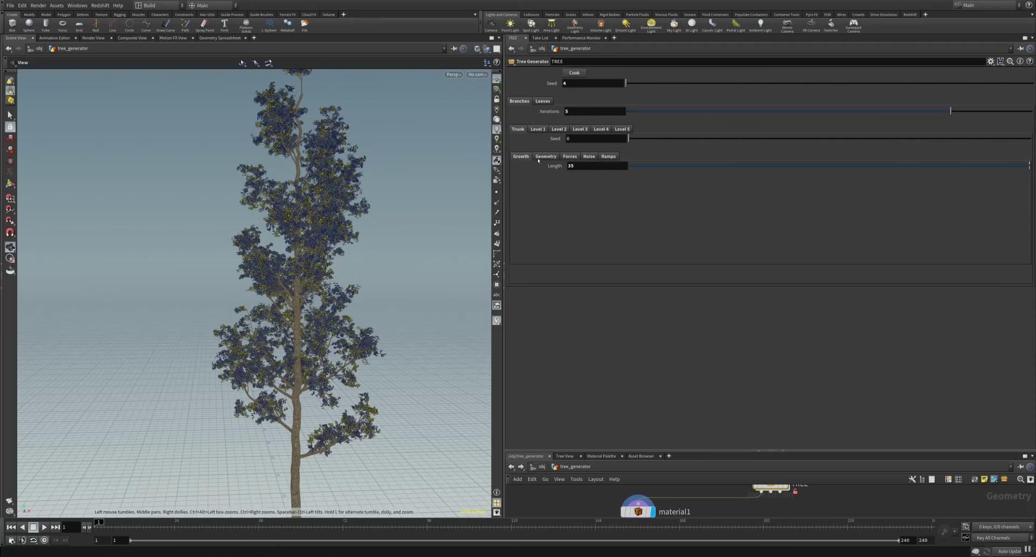
{"action": "left_click", "coordinate": [538, 158]}
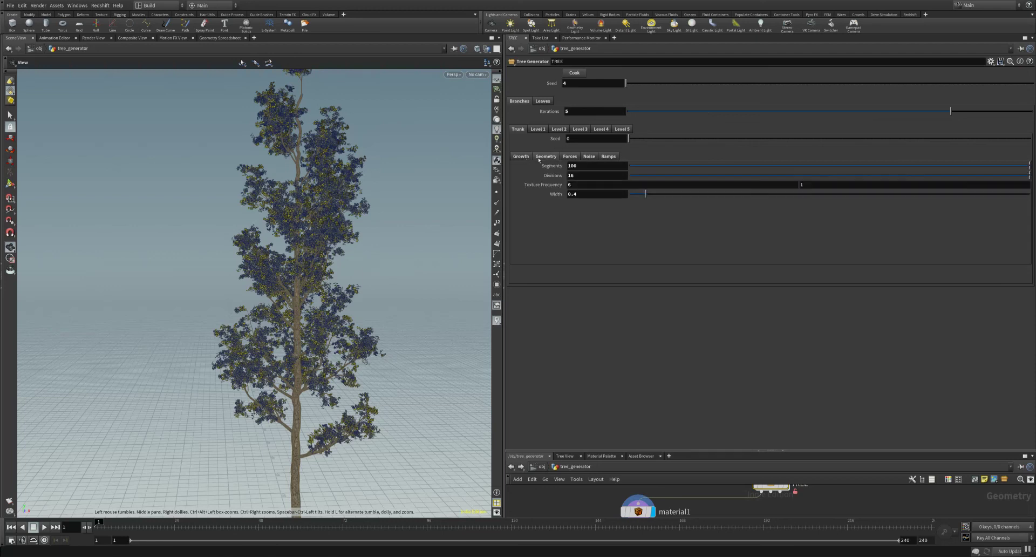
{"action": "left_click", "coordinate": [536, 129]}
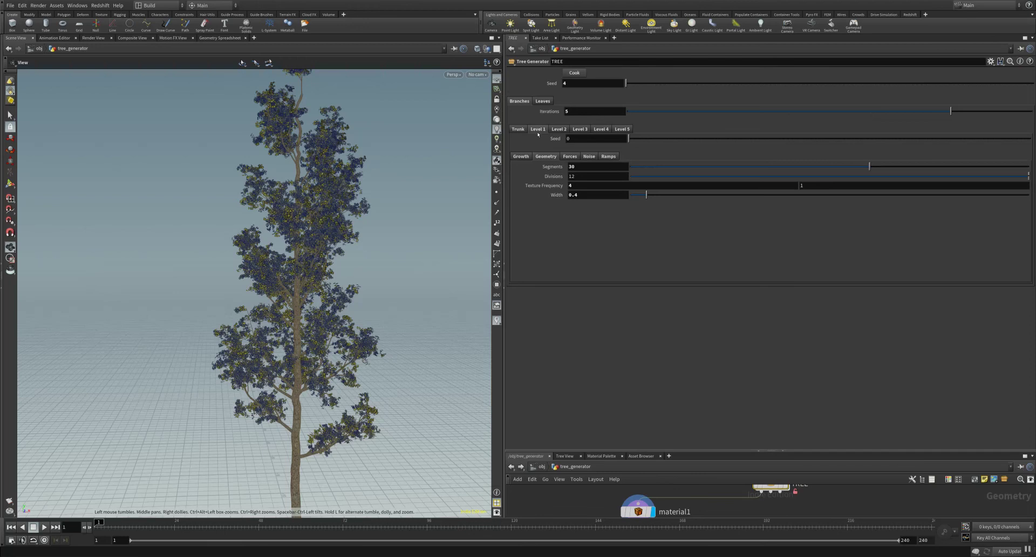
{"action": "left_click", "coordinate": [521, 156]}
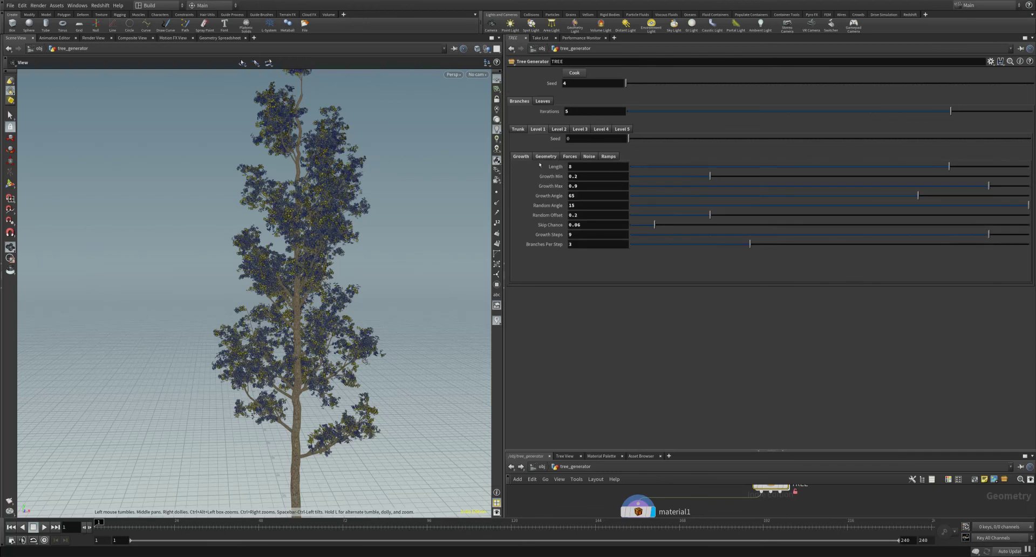
Set the trunk's geometry width to 0.8.
{"action": "left_click", "coordinate": [518, 130]}
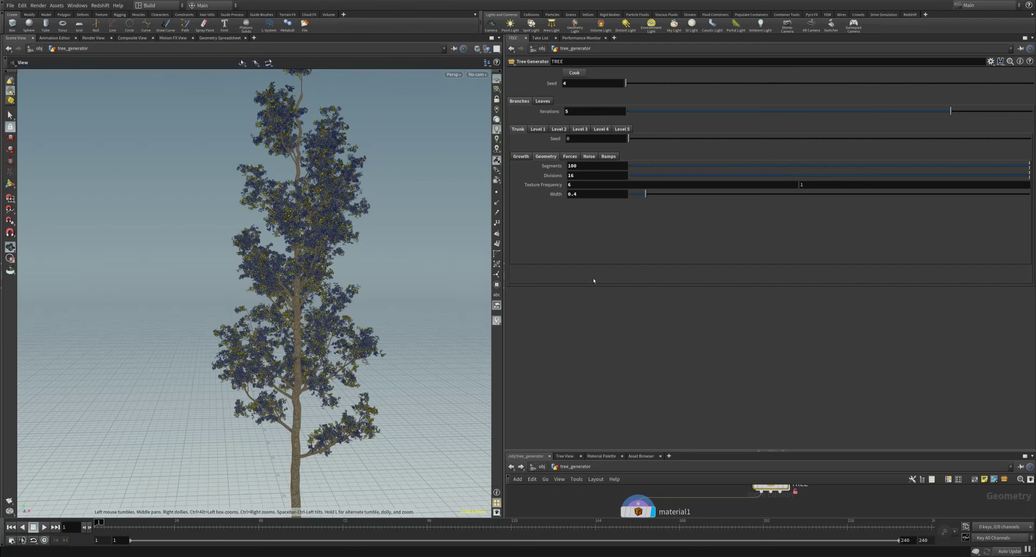
{"action": "left_click", "coordinate": [579, 195]}
{"action": "key", "text": "BackSpace"}
{"action": "key", "text": "Return"}
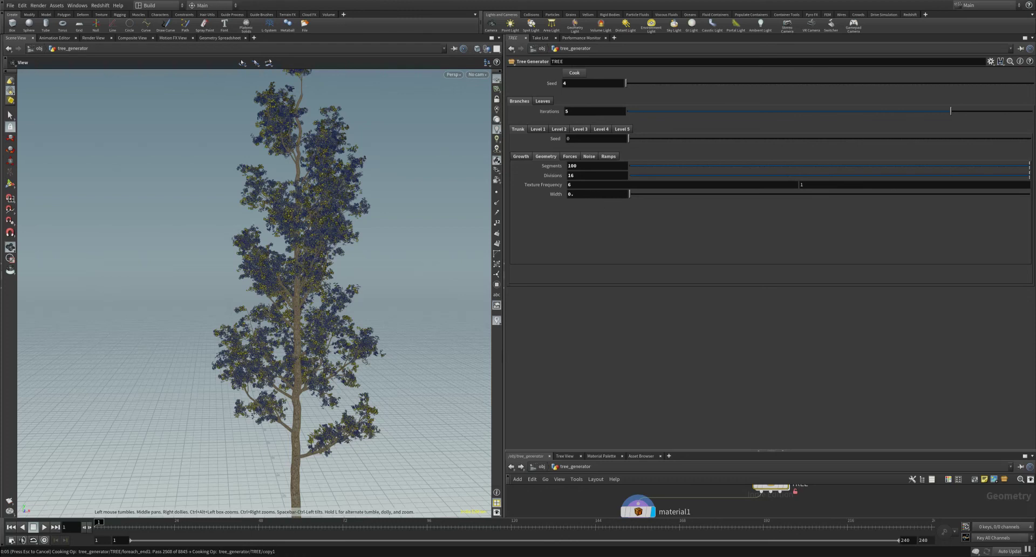
{"action": "key", "text": "ctrl+z"}
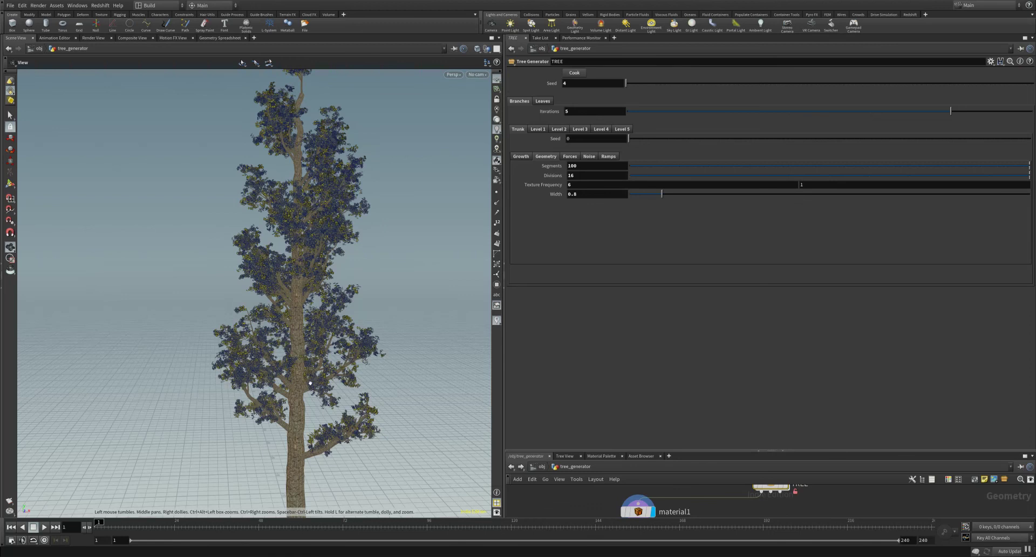
{"action": "left_click_drag", "start_coordinate": [271, 373], "coordinate": [296, 337]}
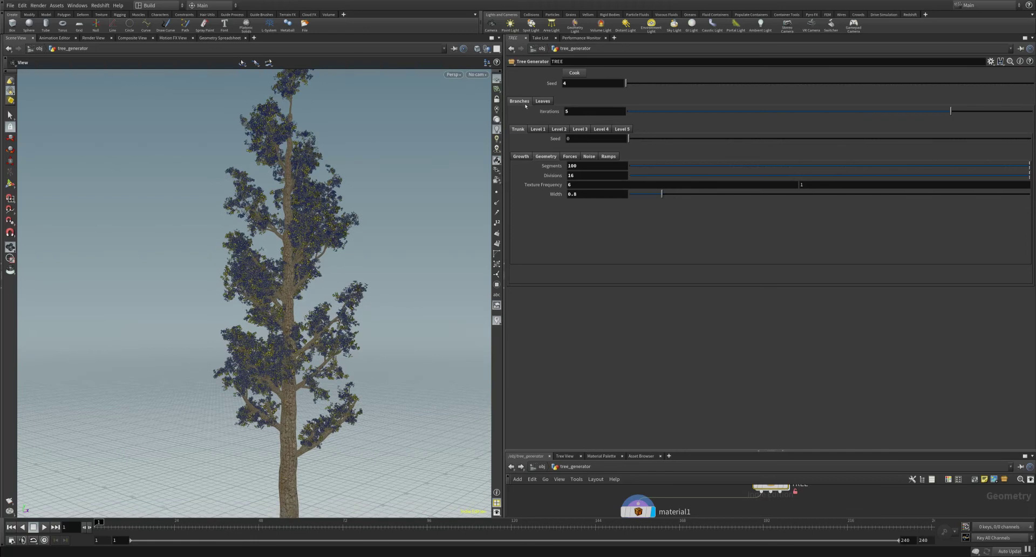
Set the leaf size in the leaves' geometry settings to 0.45.
{"action": "left_click", "coordinate": [541, 130]}
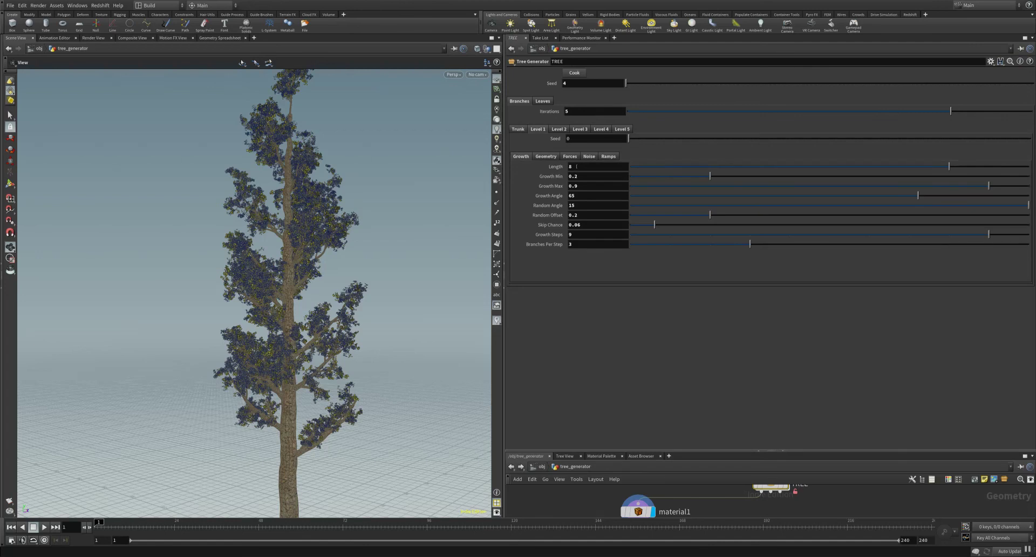
{"action": "left_click", "coordinate": [576, 166]}
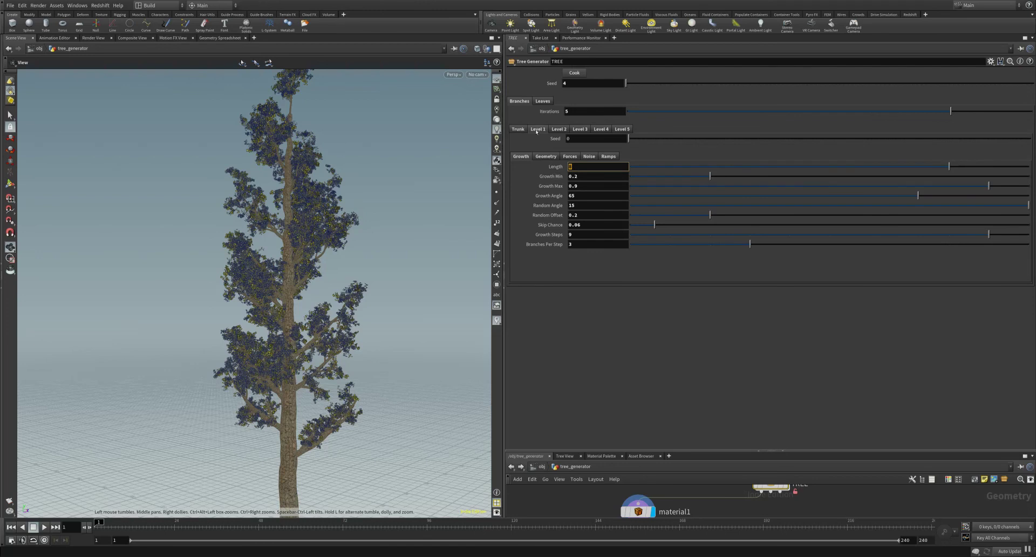
{"action": "left_click", "coordinate": [542, 101]}
{"action": "left_click", "coordinate": [521, 139]}
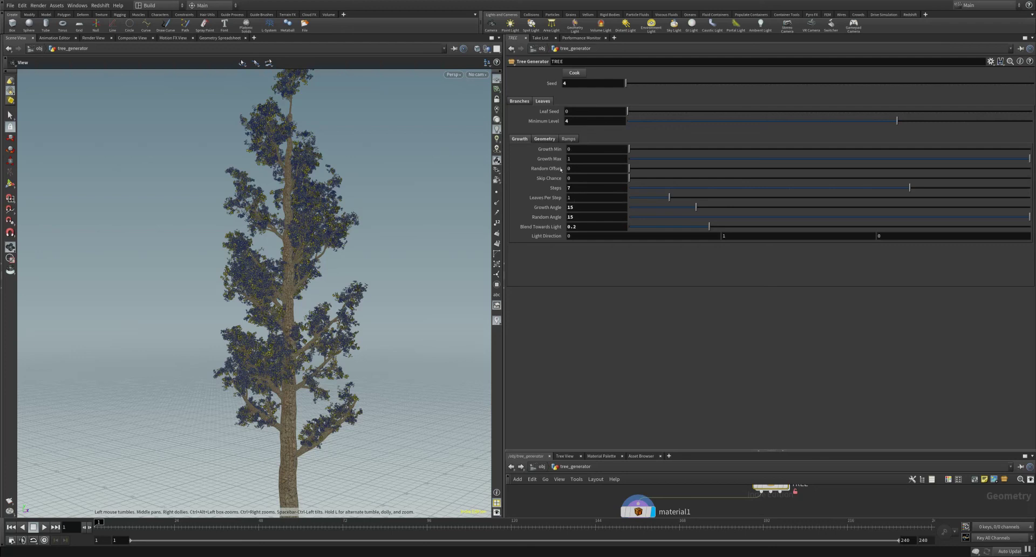
{"action": "left_click", "coordinate": [544, 138]}
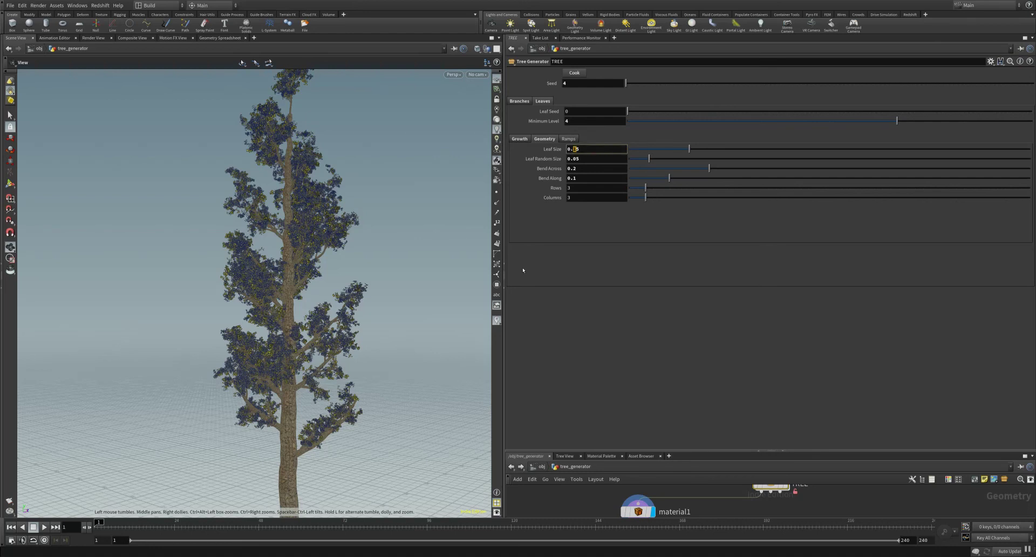
{"action": "key", "text": "Return"}
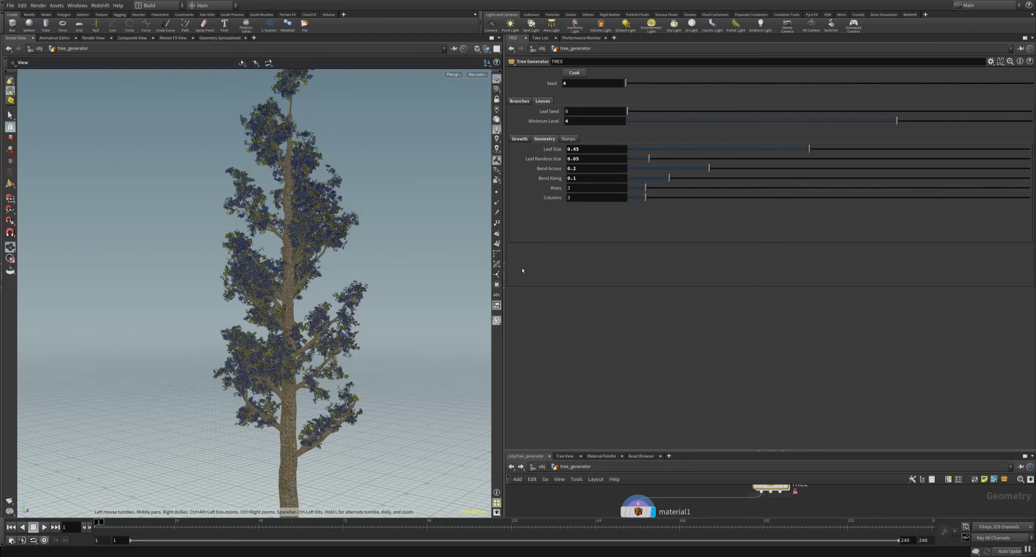
{"action": "left_click_drag", "start_coordinate": [356, 337], "coordinate": [353, 312]}
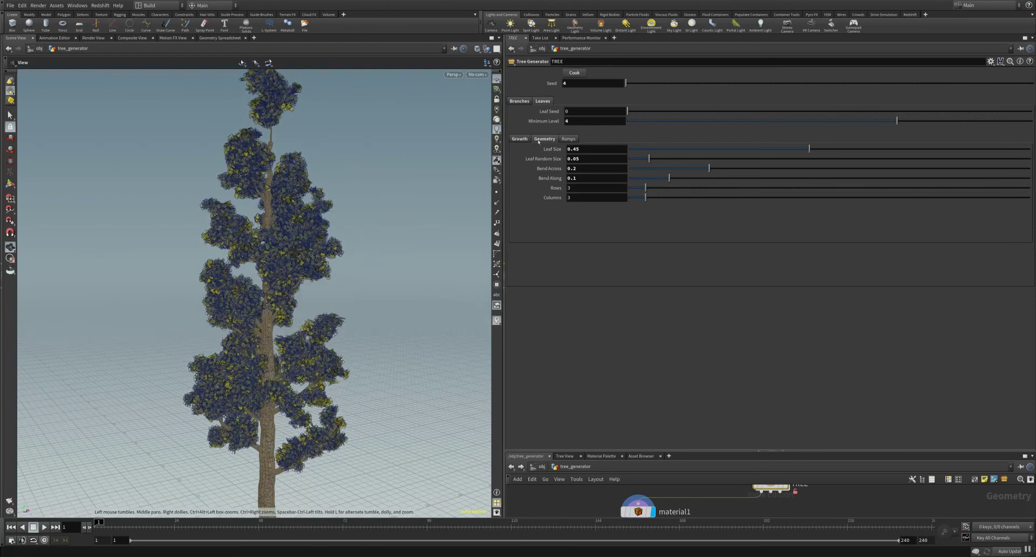
Enlarge the network area, select the material1 node and add the branches group to the group of its leaves material entry.
{"action": "left_click", "coordinate": [526, 101]}
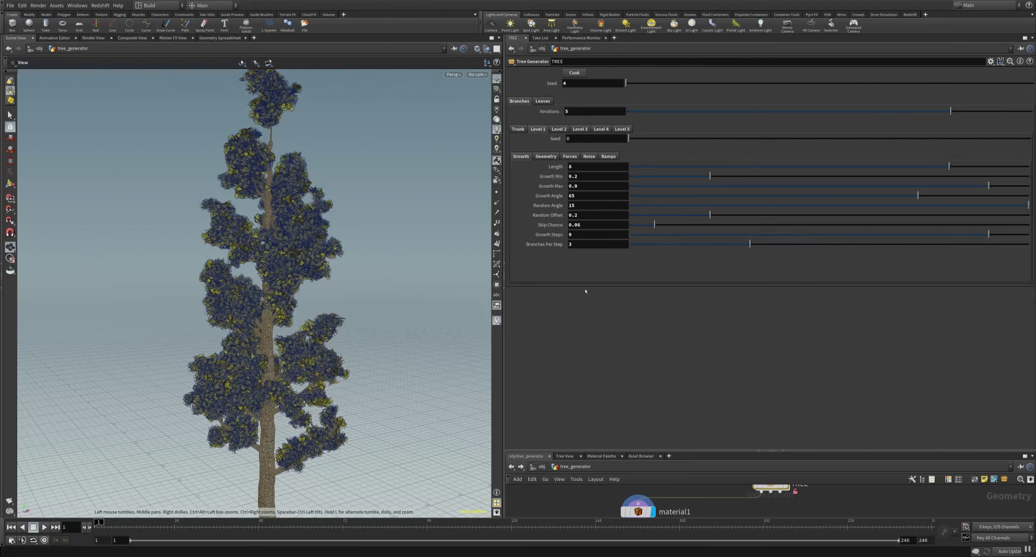
{"action": "left_click_drag", "start_coordinate": [627, 450], "coordinate": [627, 324]}
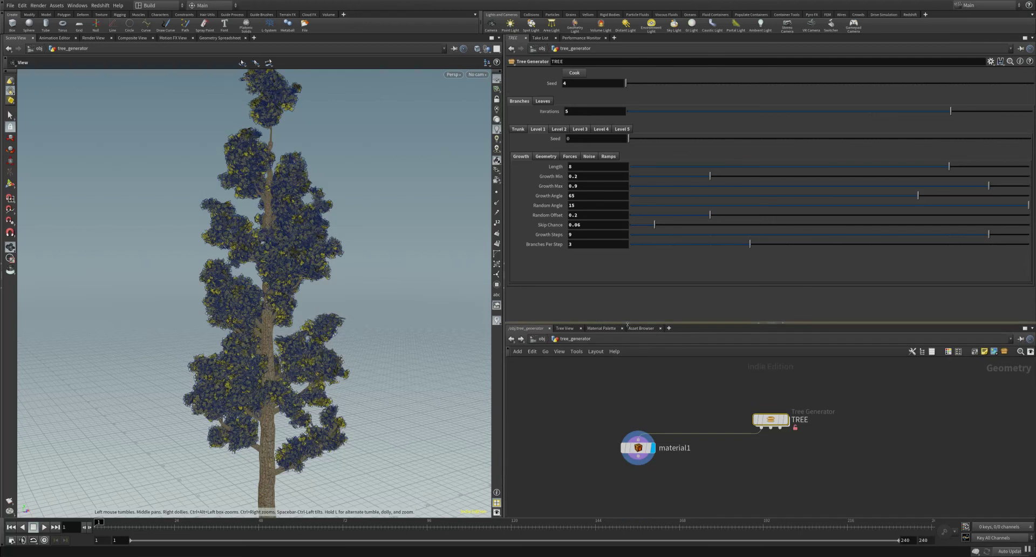
{"action": "middle_click_drag", "start_coordinate": [658, 450], "coordinate": [674, 440]}
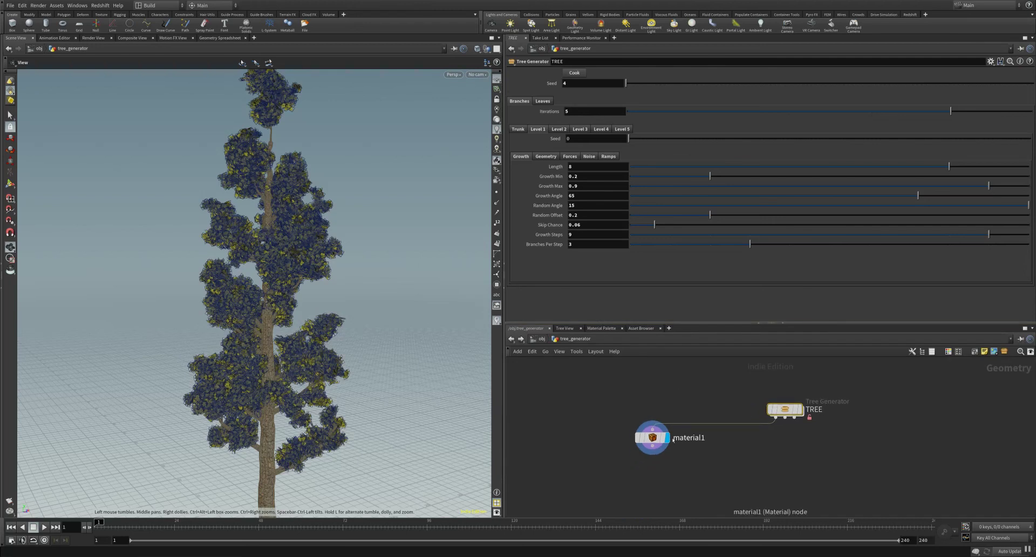
{"action": "left_click", "coordinate": [654, 438]}
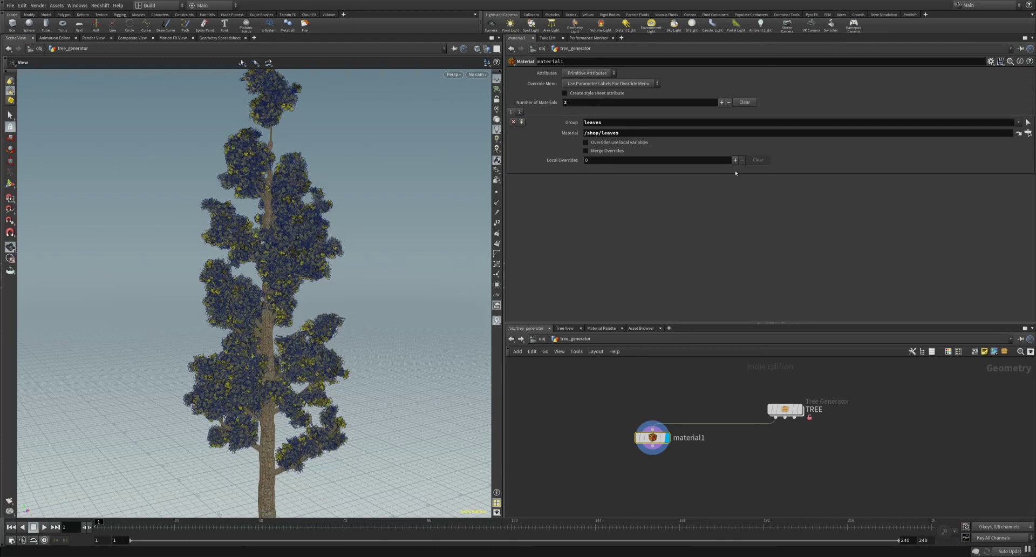
{"action": "left_click", "coordinate": [1018, 122]}
{"action": "left_click", "coordinate": [1007, 132]}
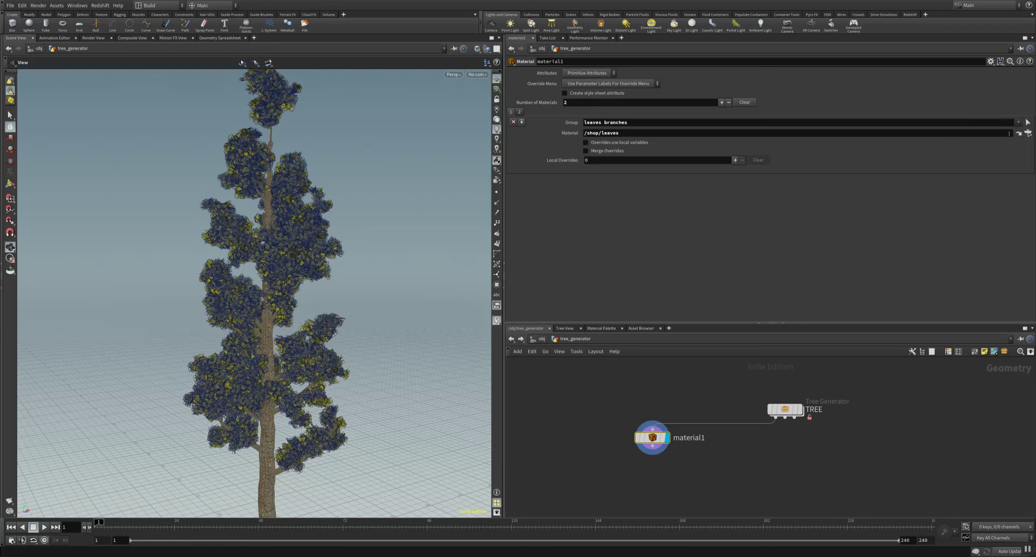
Go to the shop network and move the leaves shader away from the branches shader.
{"action": "left_click", "coordinate": [602, 344]}
{"action": "left_click", "coordinate": [541, 340]}
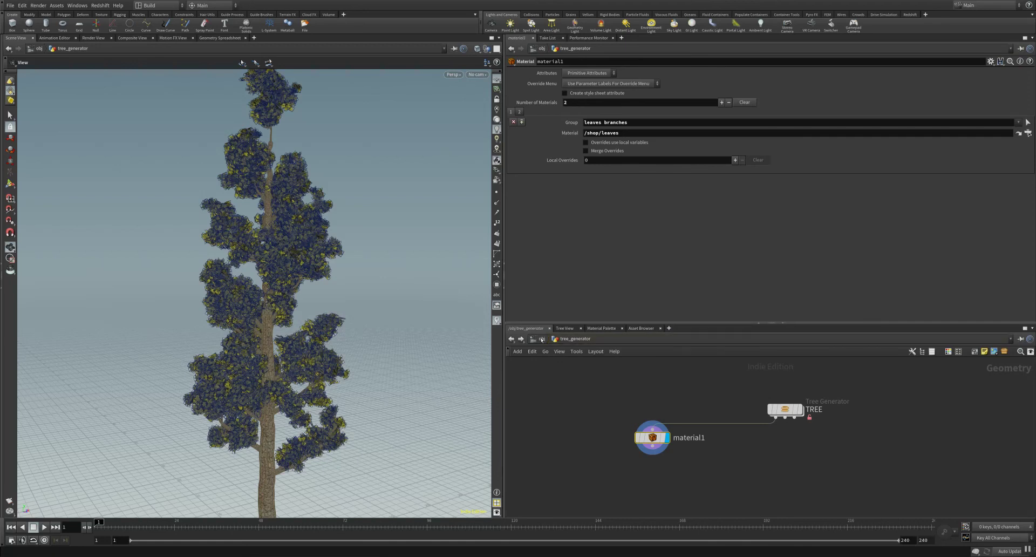
{"action": "left_click", "coordinate": [542, 340]}
{"action": "left_click", "coordinate": [549, 339]}
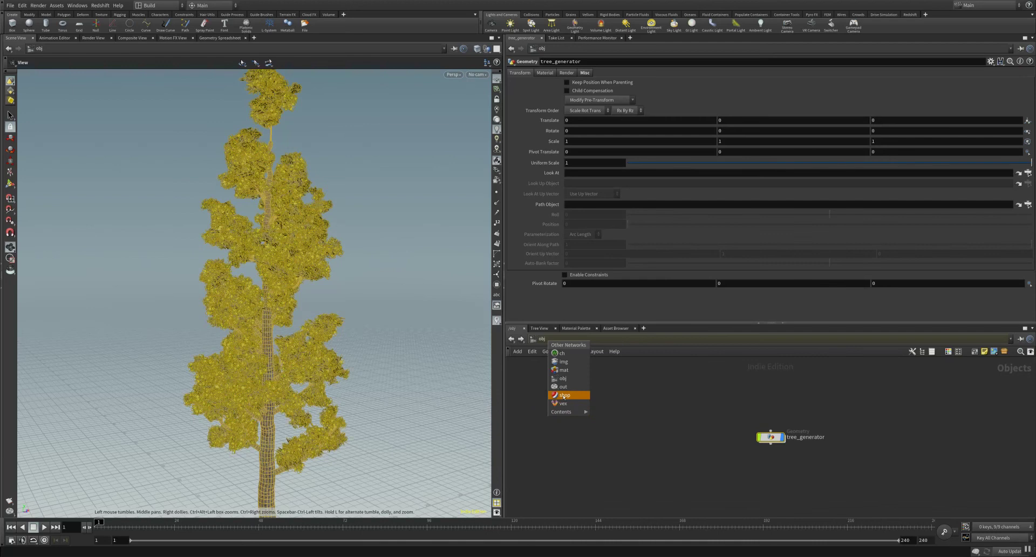
{"action": "left_click", "coordinate": [564, 395]}
{"action": "left_click_drag", "start_coordinate": [743, 406], "coordinate": [579, 404]}
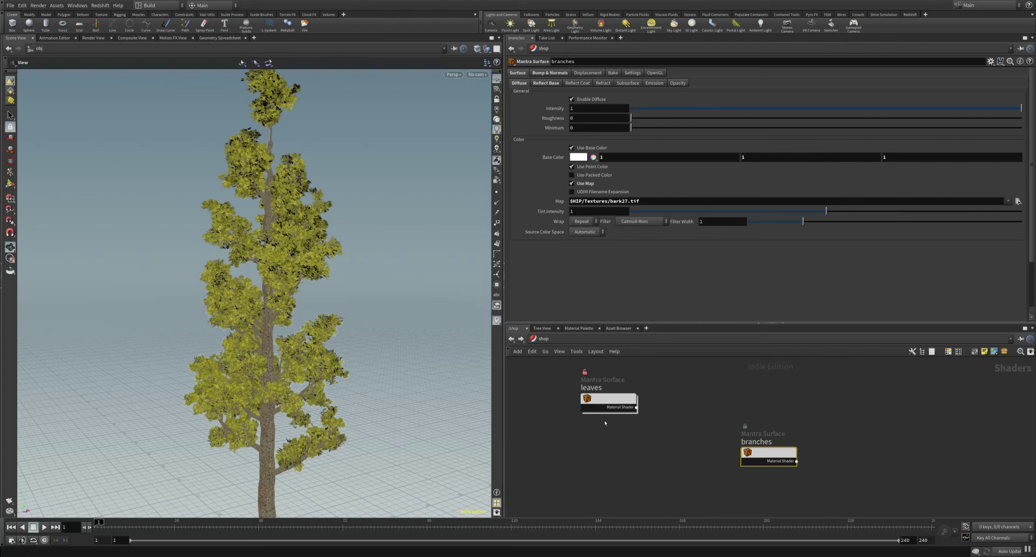
Place the branches shader level with the leaves shader and browse the image files available for its base color map.
{"action": "left_click_drag", "start_coordinate": [760, 442], "coordinate": [736, 386]}
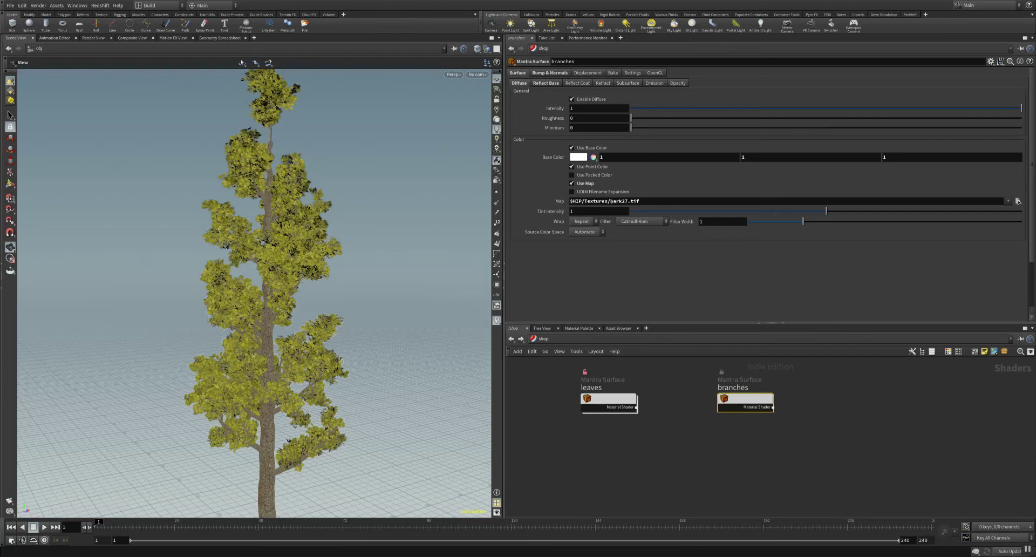
{"action": "left_click_drag", "start_coordinate": [612, 201], "coordinate": [645, 202]}
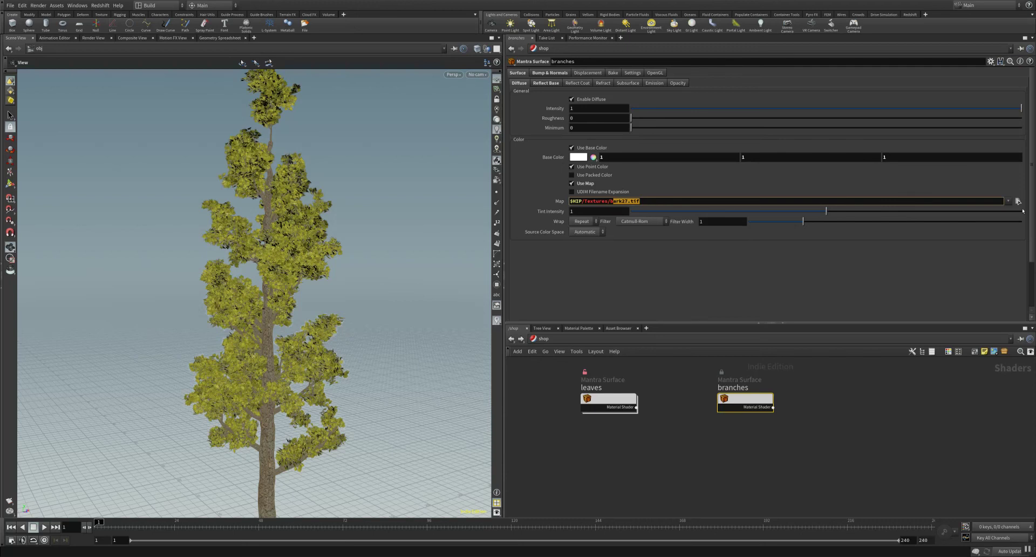
{"action": "left_click", "coordinate": [1018, 201]}
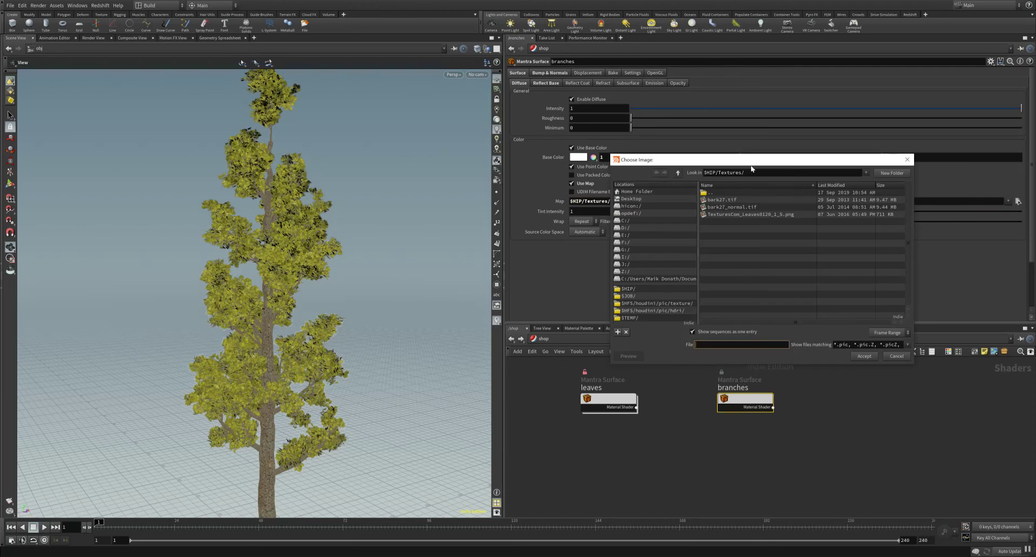
{"action": "left_click_drag", "start_coordinate": [751, 160], "coordinate": [584, 251]}
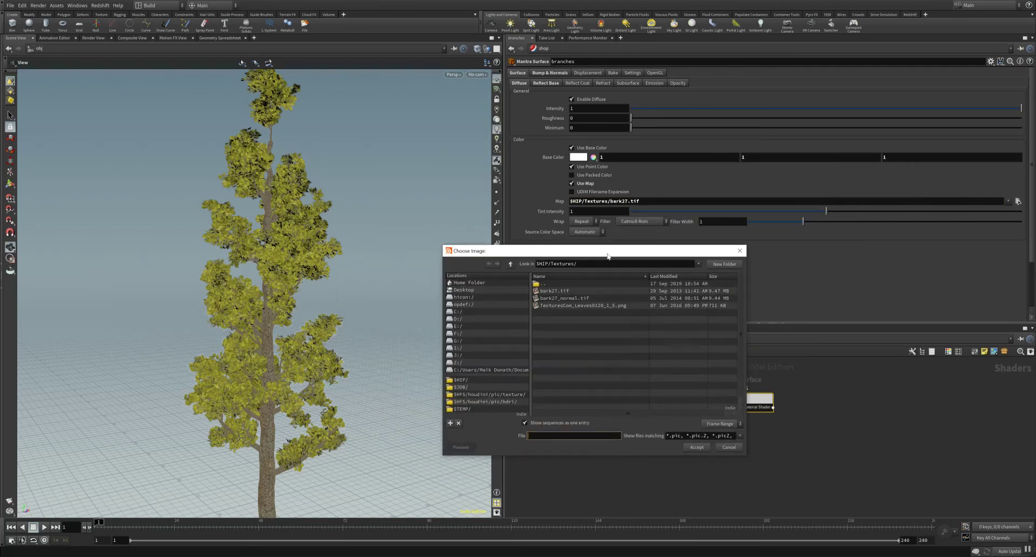
{"action": "left_click", "coordinate": [740, 250]}
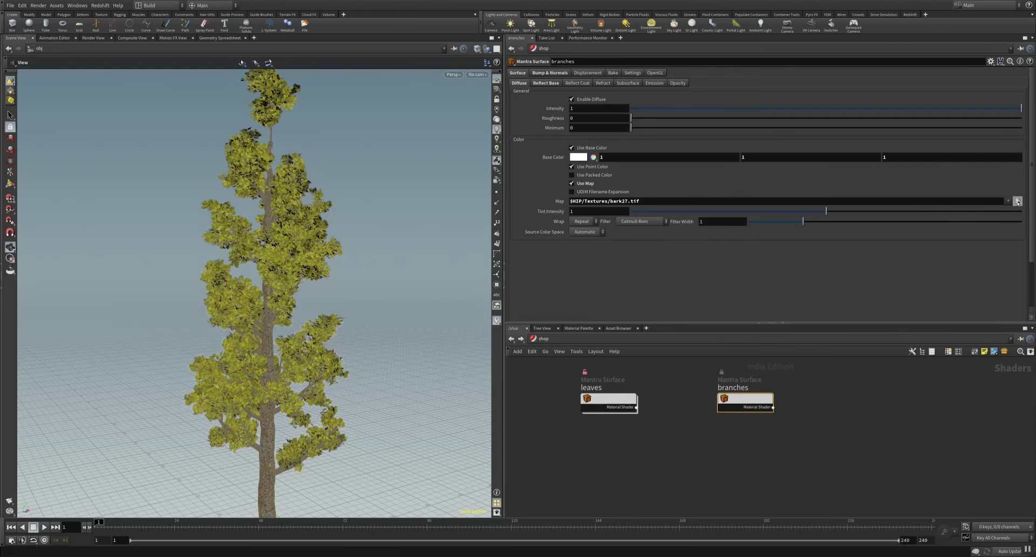
{"action": "left_click", "coordinate": [1018, 201]}
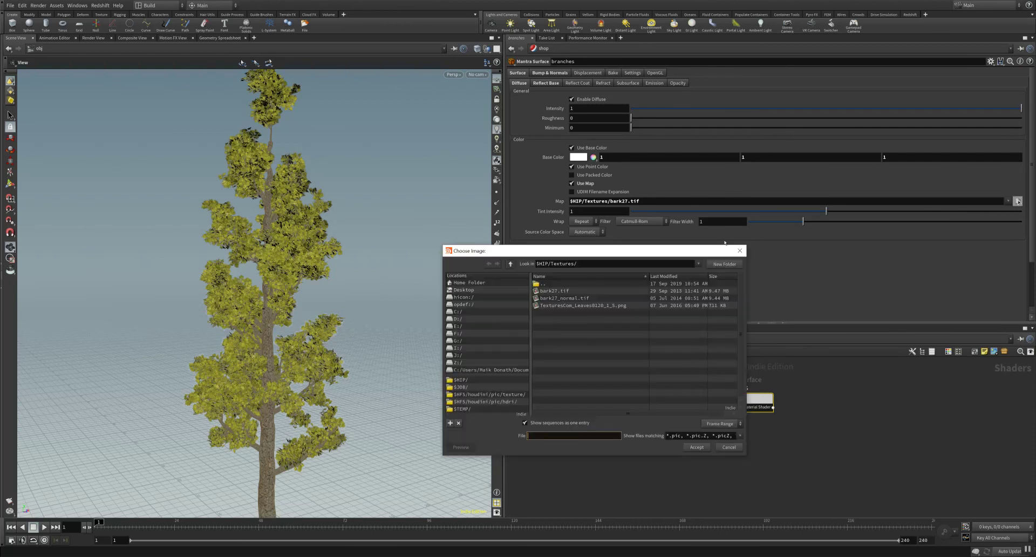
{"action": "left_click", "coordinate": [739, 251]}
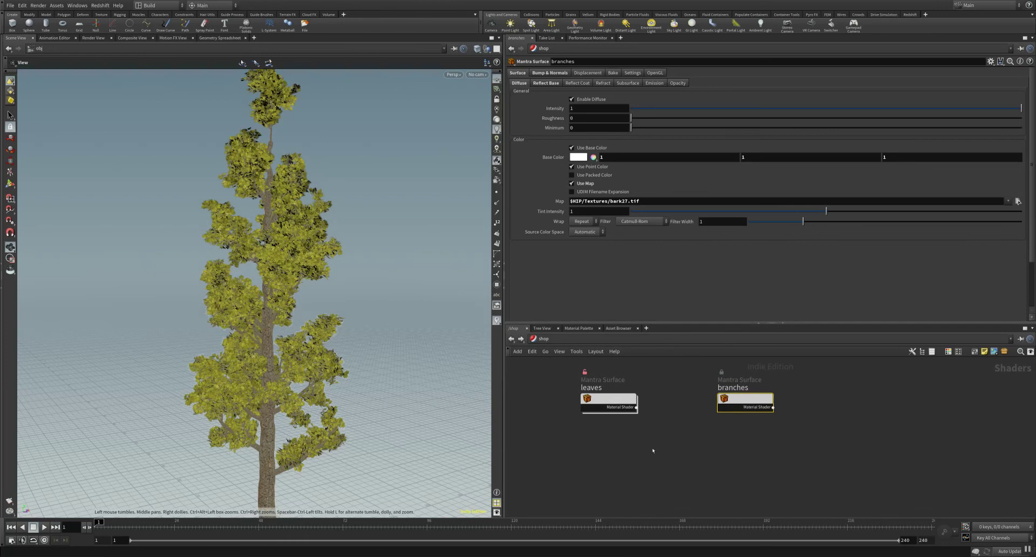
Select the leaves shader and try bark27_normal.tif from the Textures folder as its base color map.
{"action": "left_click", "coordinate": [620, 406]}
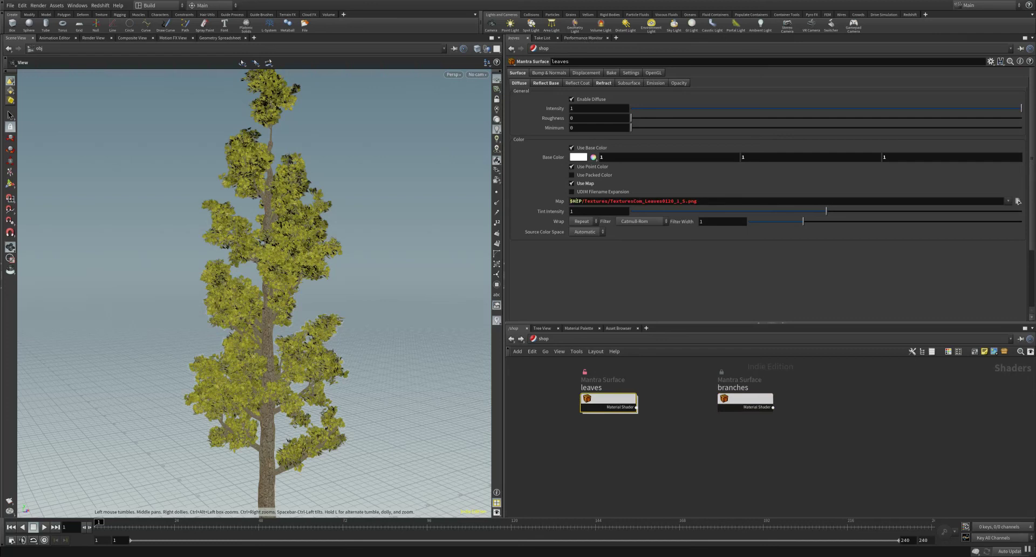
{"action": "left_click_drag", "start_coordinate": [569, 201], "coordinate": [697, 201]}
{"action": "left_click", "coordinate": [1017, 201]}
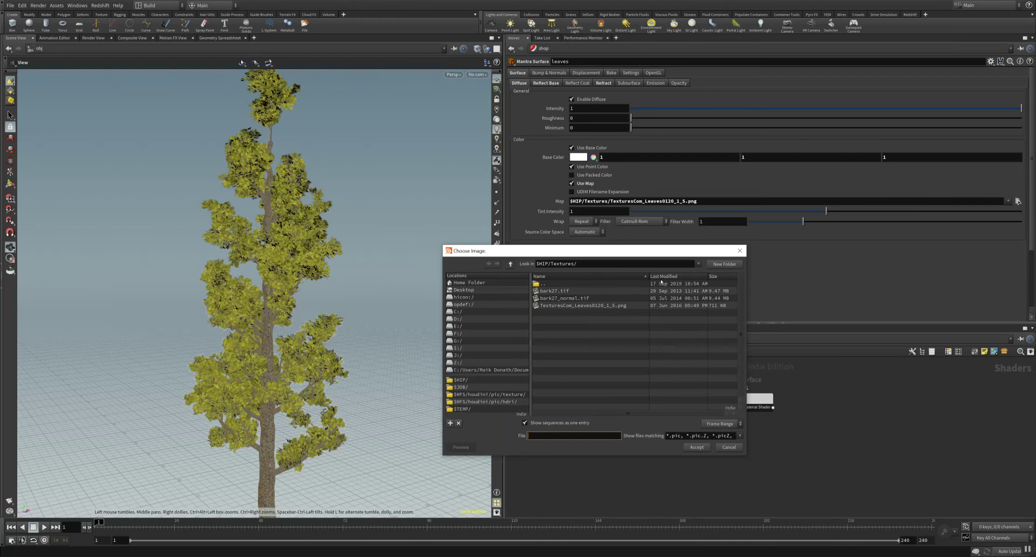
{"action": "double_click", "coordinate": [566, 297]}
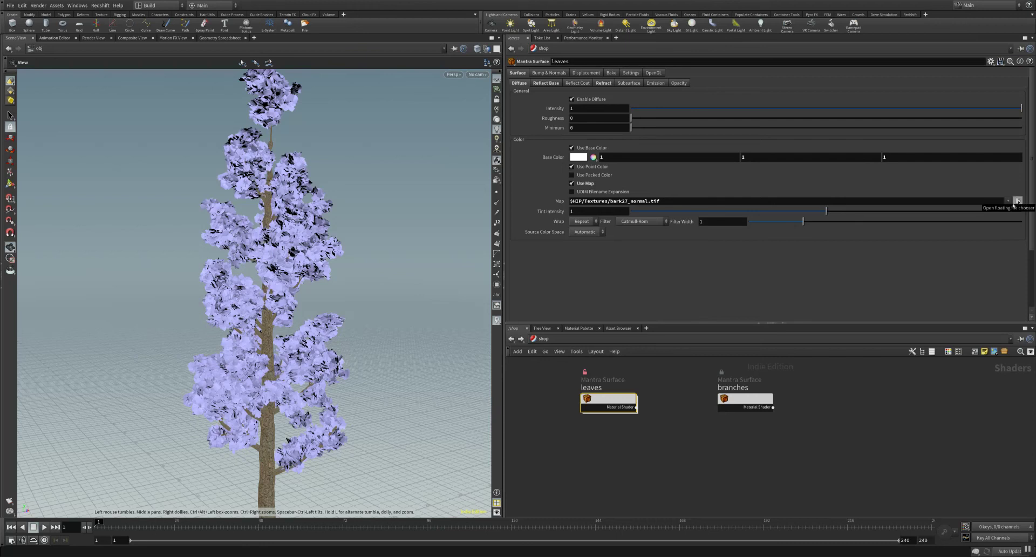
Try bark27.tif as the leaves shader's base color map and view the tree from another angle.
{"action": "left_click", "coordinate": [1018, 201]}
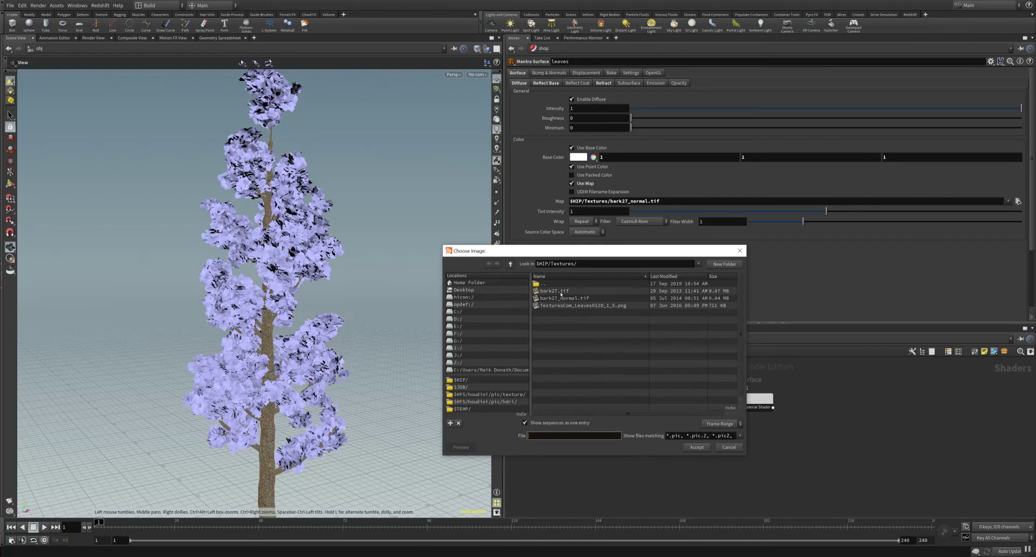
{"action": "double_click", "coordinate": [556, 291]}
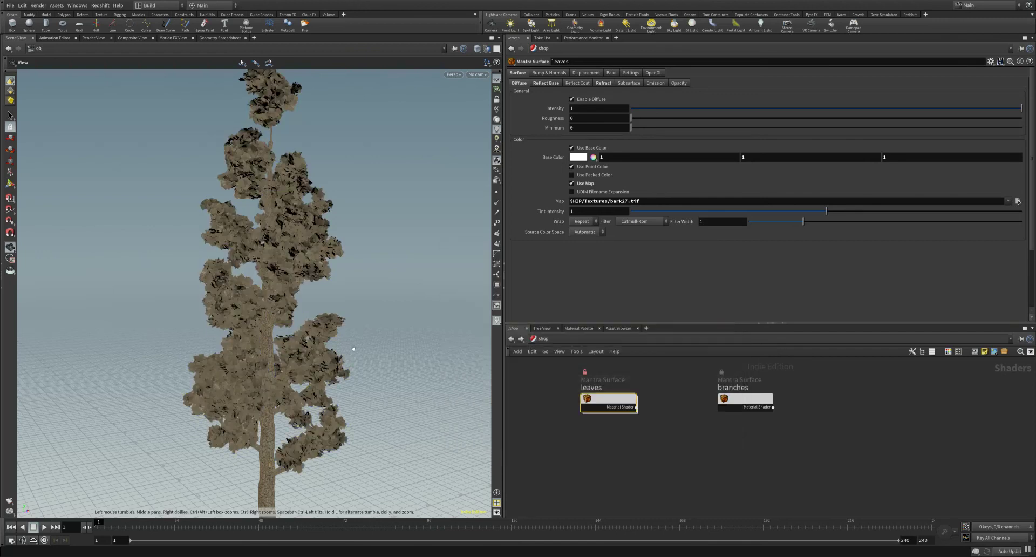
{"action": "left_click_drag", "start_coordinate": [354, 349], "coordinate": [280, 361]}
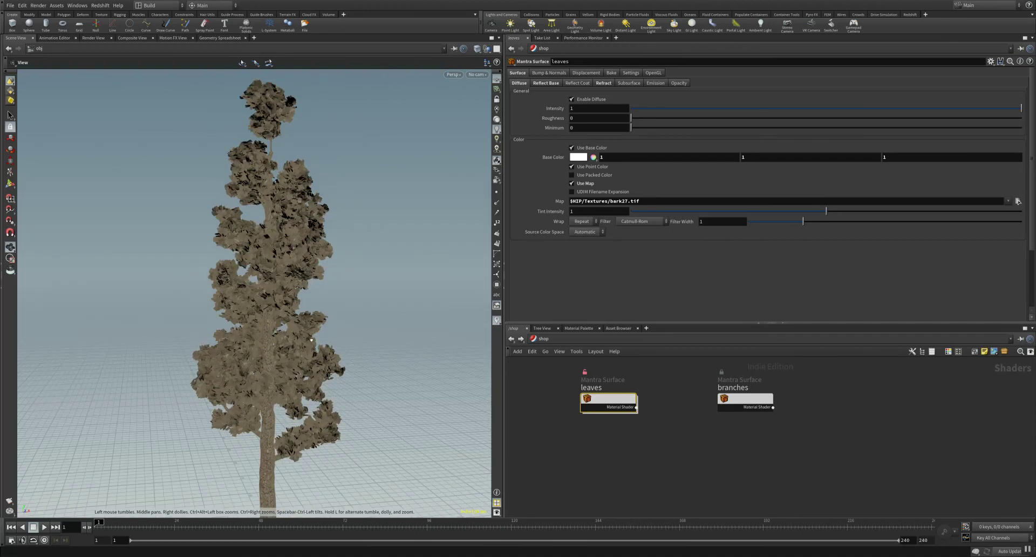
Set the leaves shader's base color map back to TexturesCom_Leaves0120_1_S.png.
{"action": "left_click", "coordinate": [1018, 201]}
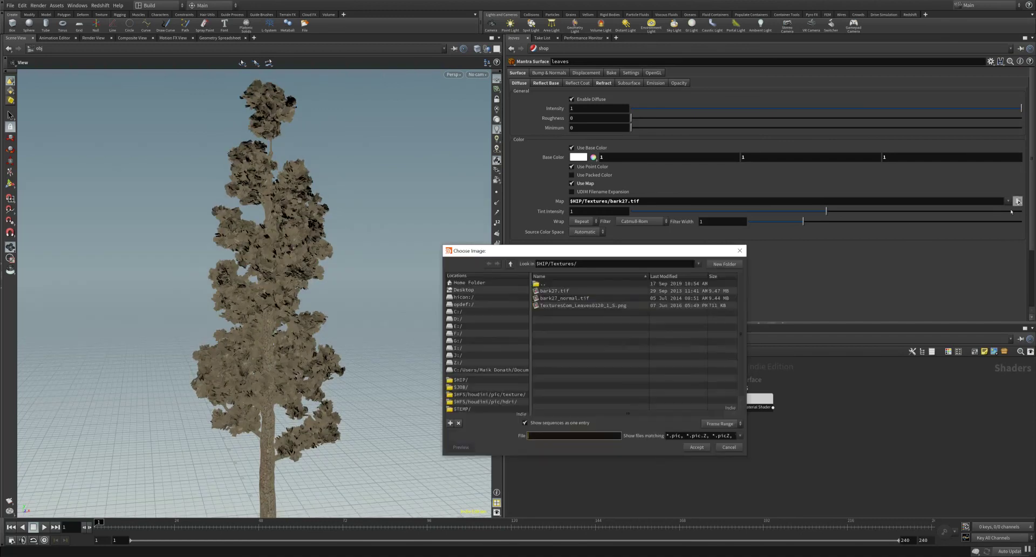
{"action": "double_click", "coordinate": [548, 306]}
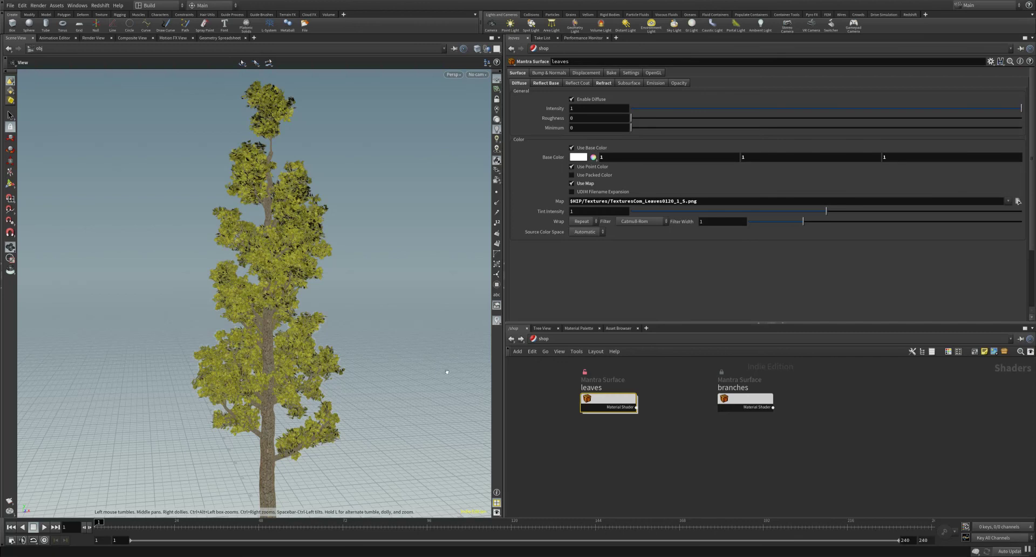
Return to the tree_generator geometry network in an enlarged network area and place the TREE node just above material1.
{"action": "left_click", "coordinate": [511, 338]}
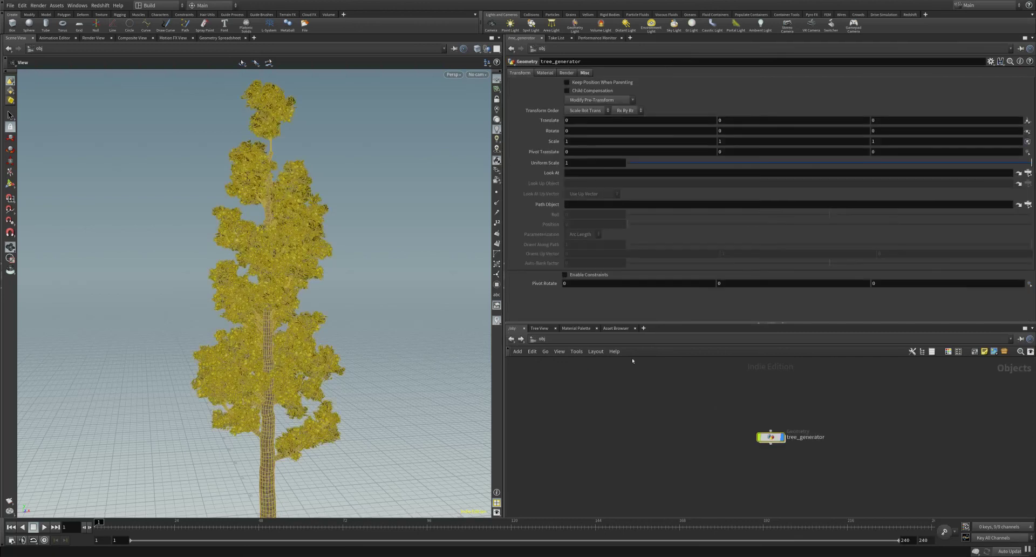
{"action": "left_click_drag", "start_coordinate": [579, 322], "coordinate": [583, 276]}
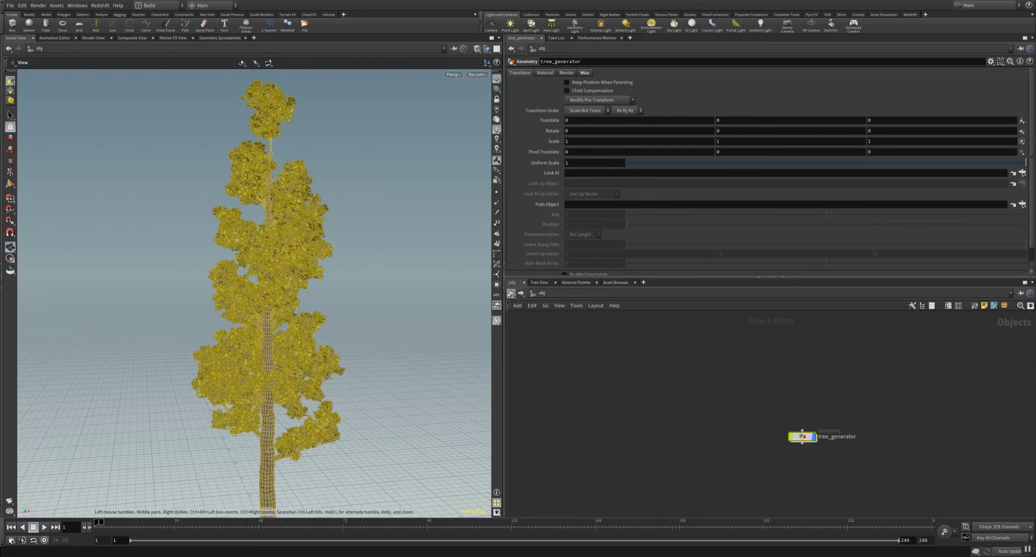
{"action": "left_click", "coordinate": [511, 293]}
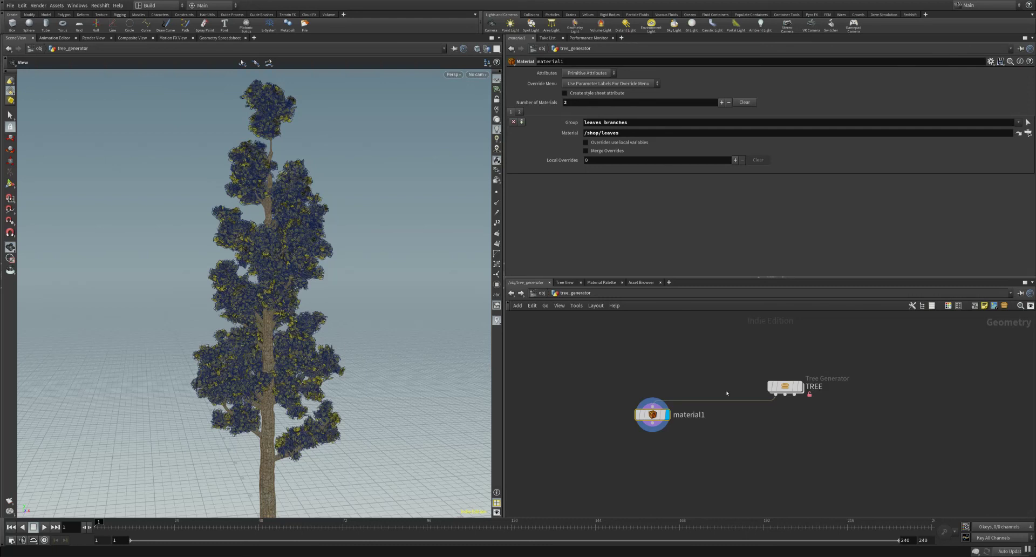
{"action": "left_click_drag", "start_coordinate": [783, 388], "coordinate": [615, 364]}
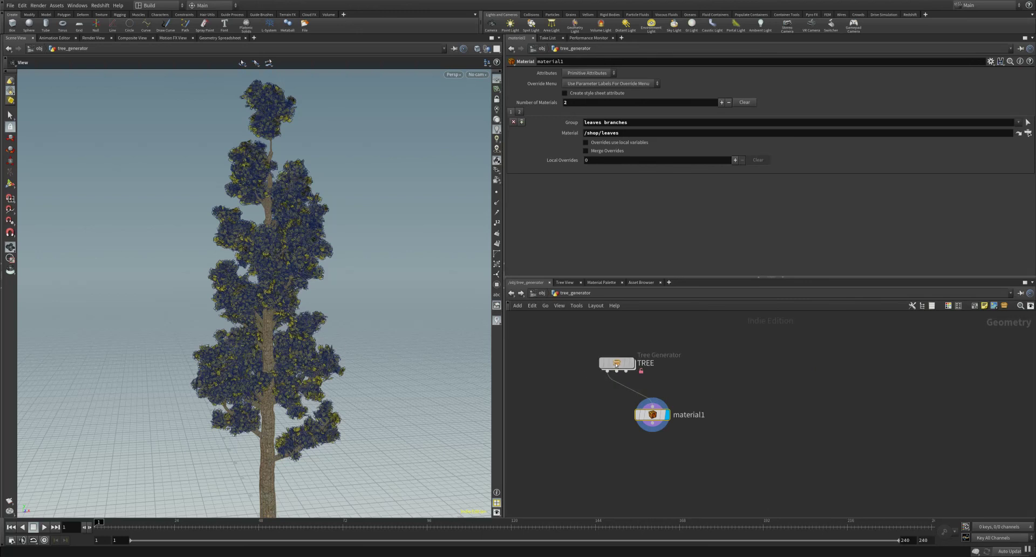
Go inside the TREE node's network and move the rop_geometry1 node away from beneath tree_mesh_output.
{"action": "left_click", "coordinate": [615, 364]}
{"action": "right_click", "coordinate": [615, 366]}
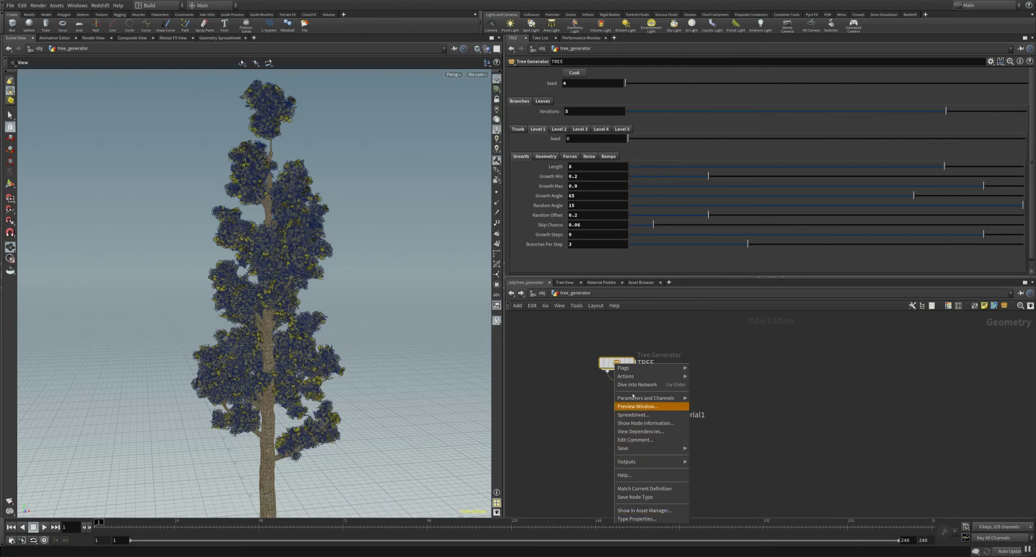
{"action": "left_click", "coordinate": [609, 368]}
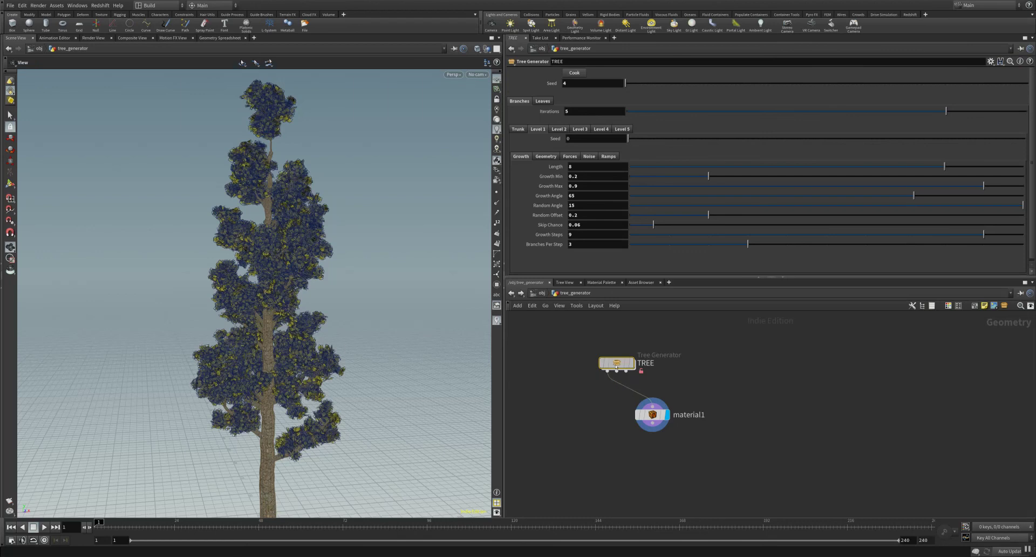
{"action": "double_click", "coordinate": [616, 363]}
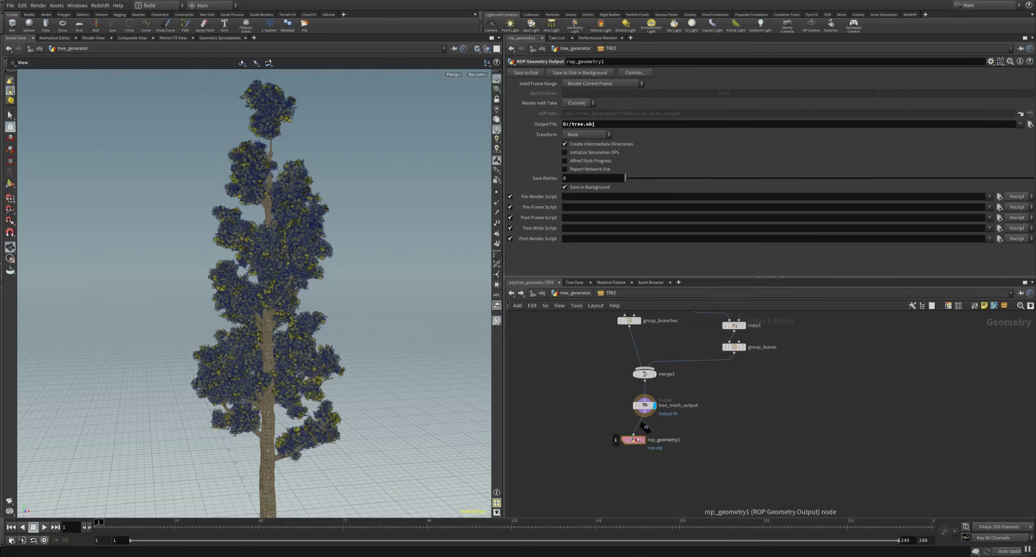
{"action": "left_click_drag", "start_coordinate": [647, 441], "coordinate": [599, 438]}
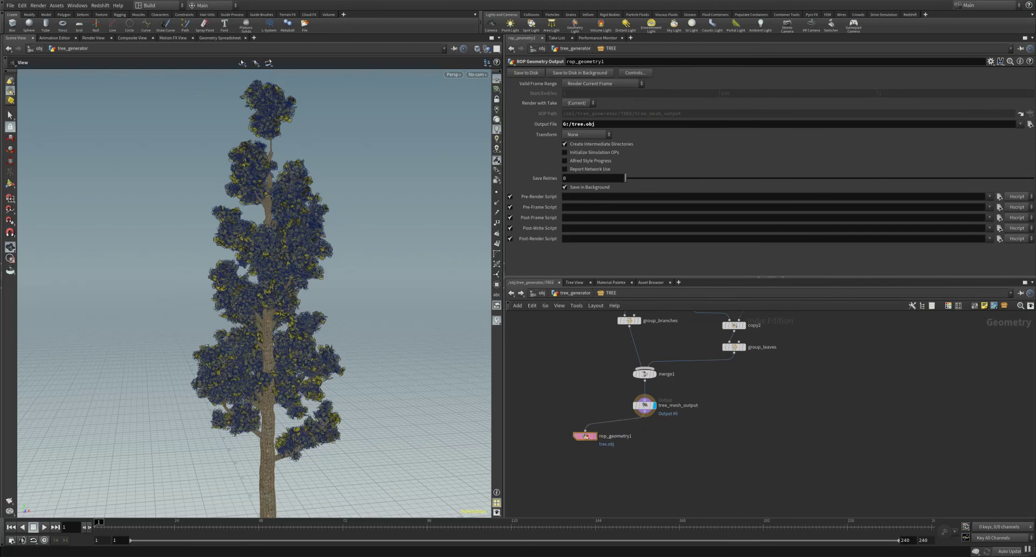
Set rop_geometry1's output file to G:/tree_002.obj and save the tree geometry to disk.
{"action": "mouse_move", "coordinate": [673, 405]}
{"action": "mouse_move", "coordinate": [583, 437]}
{"action": "double_click", "coordinate": [588, 124]}
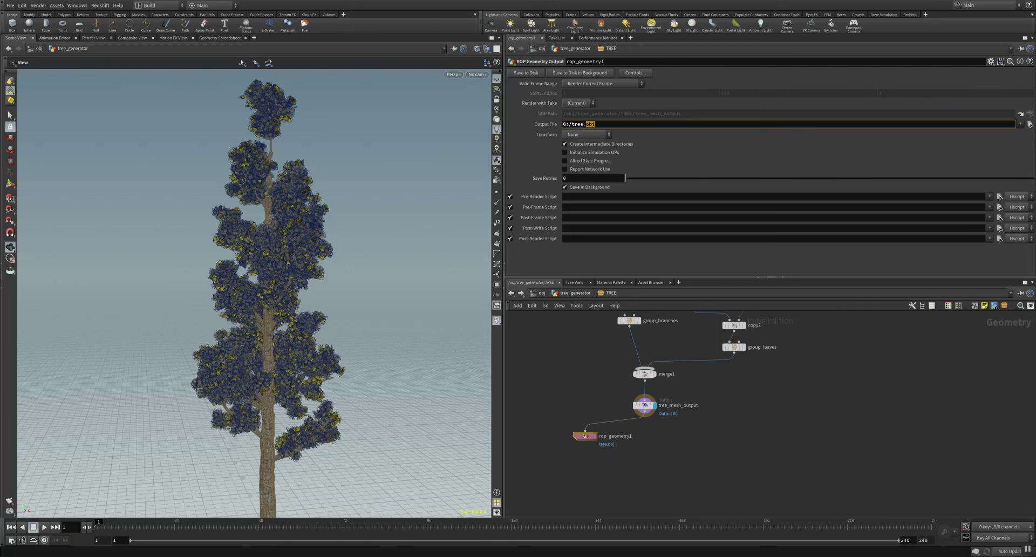
{"action": "left_click", "coordinate": [585, 124]}
{"action": "type", "text": "_002"}
{"action": "key", "text": "Return"}
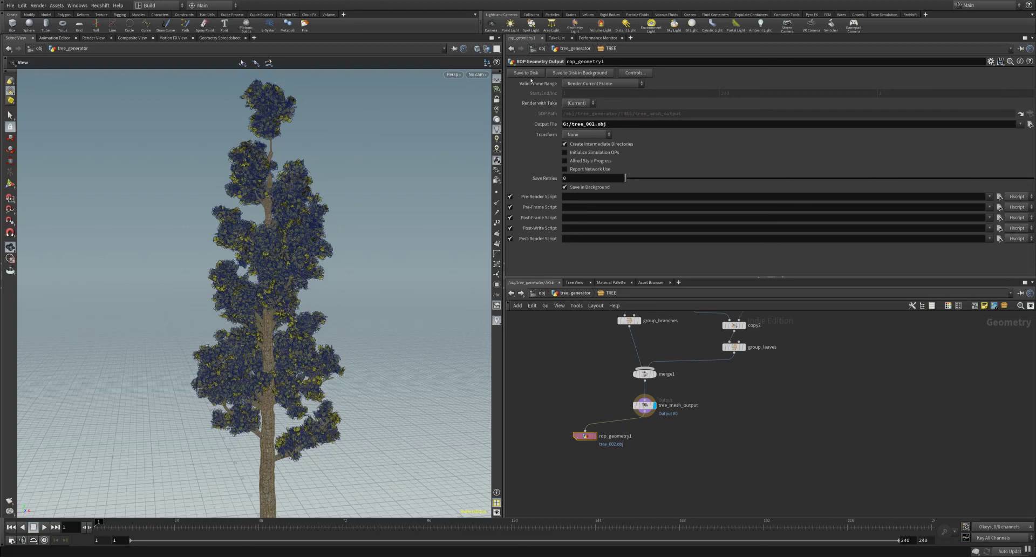
{"action": "left_click", "coordinate": [531, 74]}
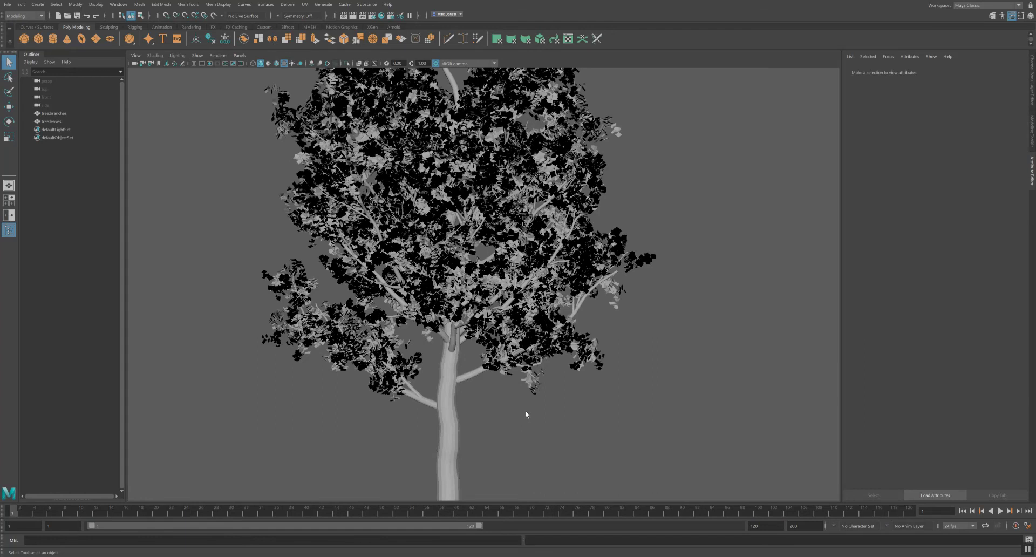
In Maya, examine the previously imported tree from several angles, selecting its branches mesh and its leaves mesh in turn.
{"action": "scroll", "coordinate": [521, 408], "scroll_direction": "down", "scroll_amount": 4}
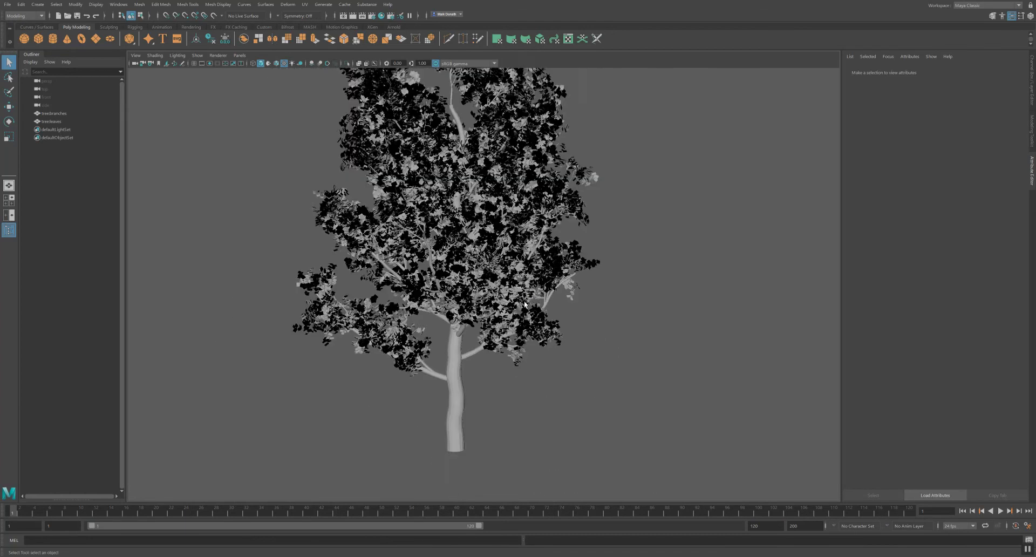
{"action": "left_click_drag", "start_coordinate": [536, 342], "coordinate": [425, 451], "text": "alt"}
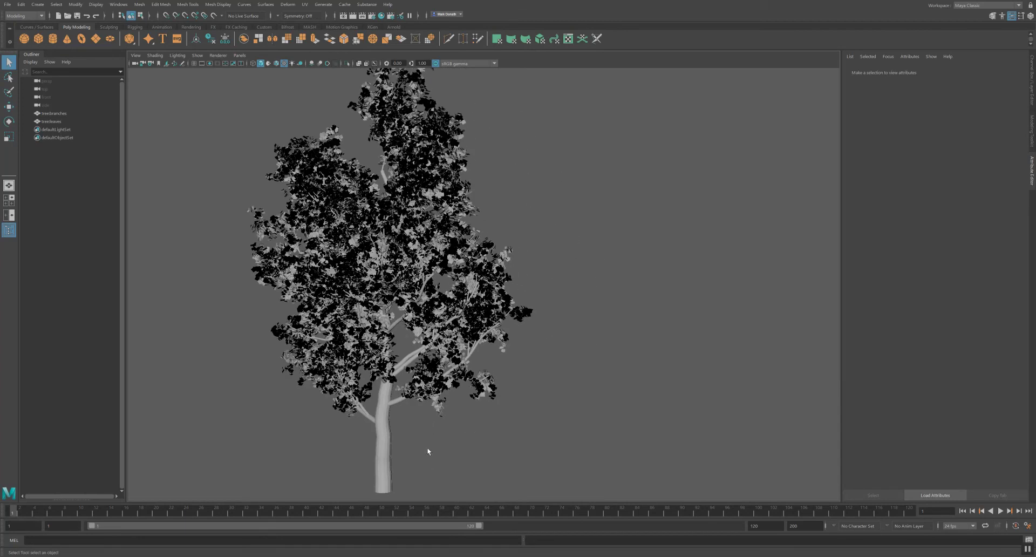
{"action": "left_click", "coordinate": [380, 446]}
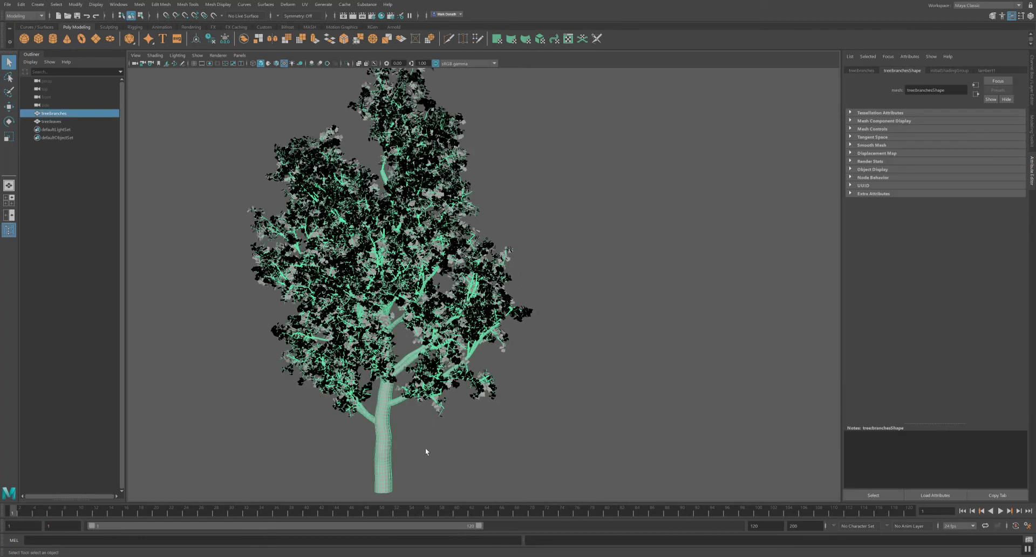
{"action": "left_click", "coordinate": [440, 412]}
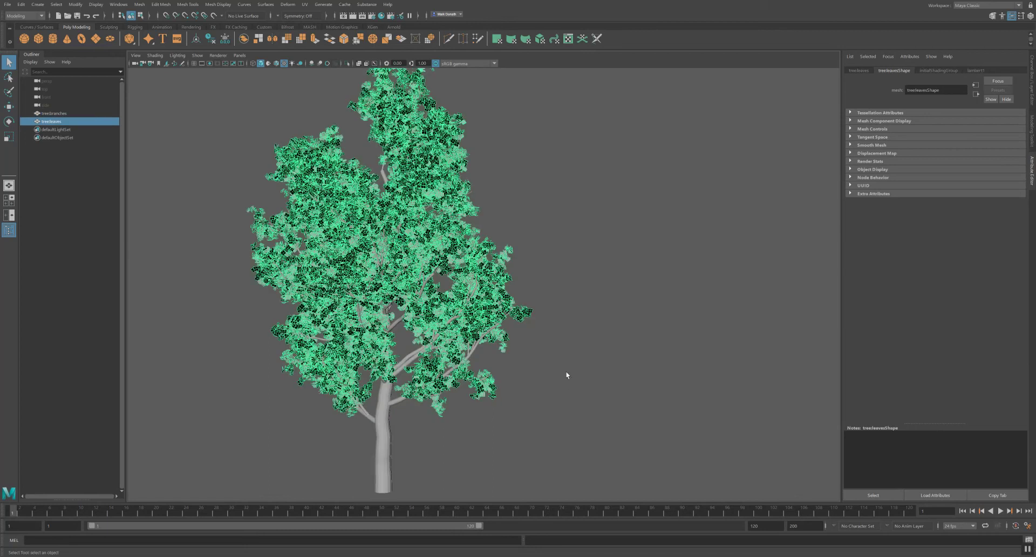
{"action": "left_click_drag", "start_coordinate": [546, 398], "coordinate": [549, 348], "text": "alt"}
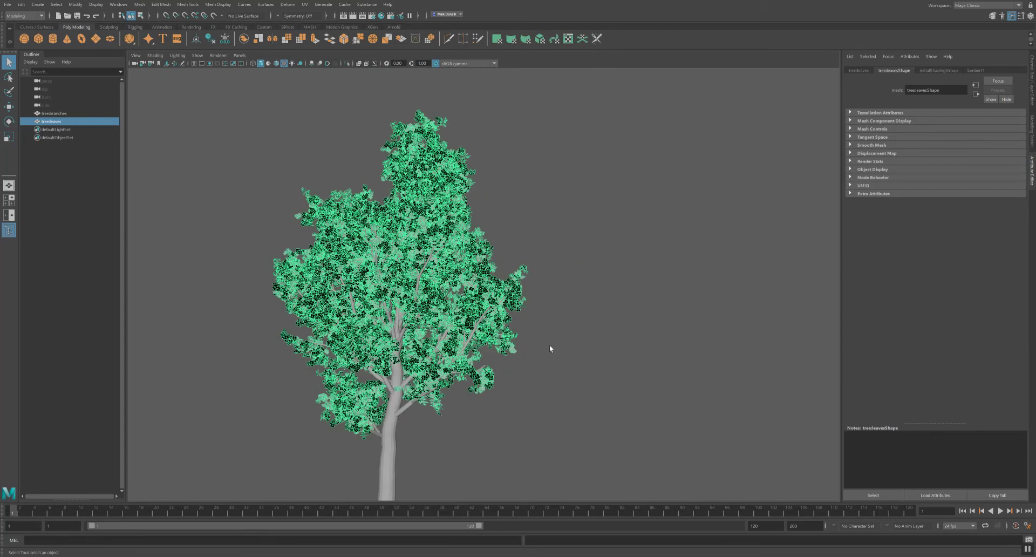
{"action": "left_click_drag", "start_coordinate": [512, 382], "coordinate": [535, 390], "text": "alt"}
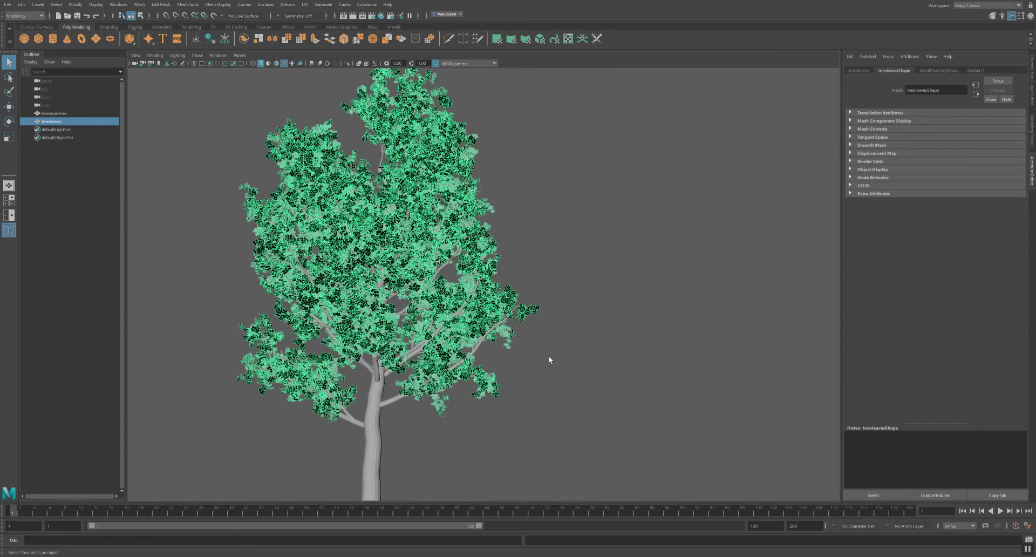
{"action": "left_click_drag", "start_coordinate": [576, 277], "coordinate": [539, 263], "text": "alt"}
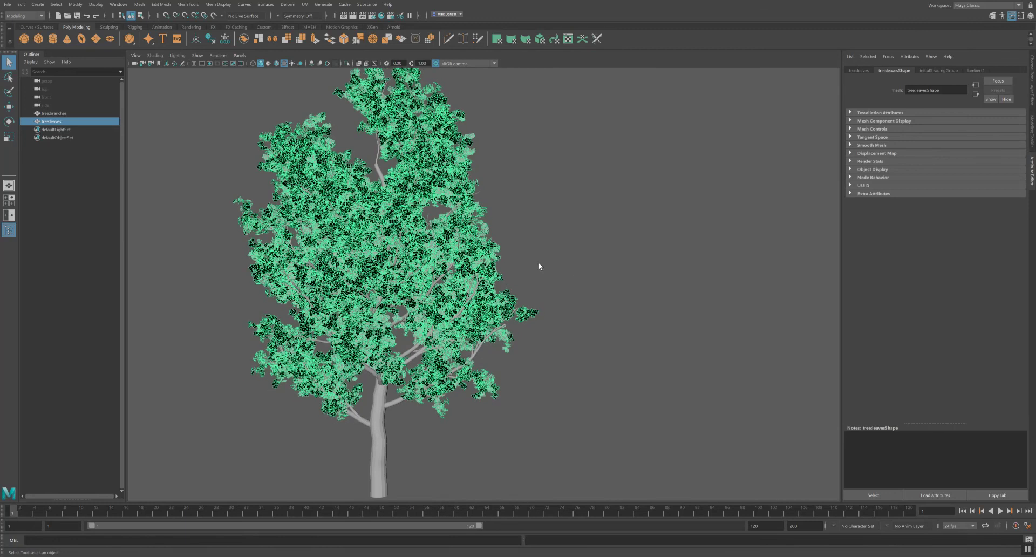
Import tree_002.obj from the G: drive into the scene and select the new tree's branches mesh.
{"action": "left_click", "coordinate": [8, 5]}
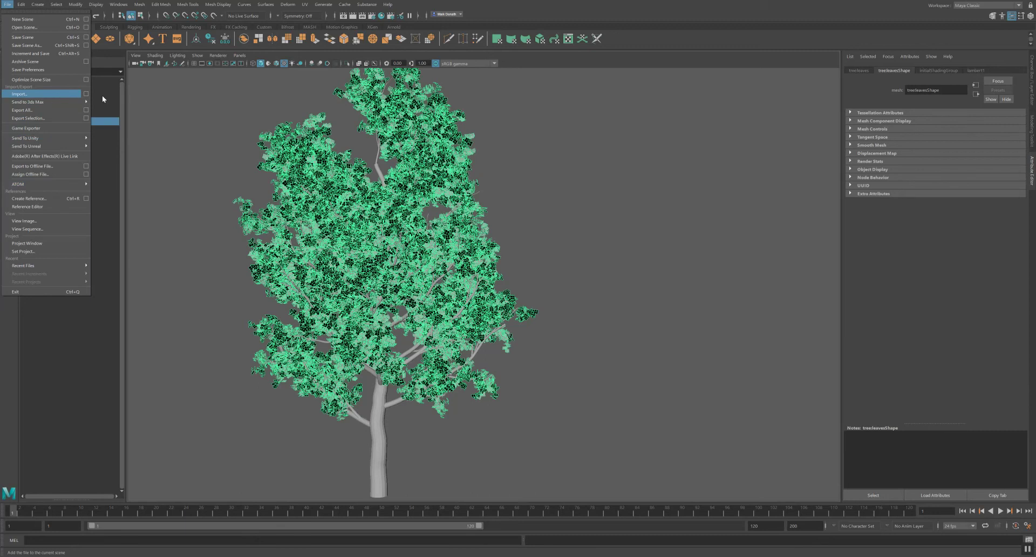
{"action": "left_click", "coordinate": [20, 94]}
{"action": "scroll", "coordinate": [719, 309], "scroll_direction": "down", "scroll_amount": 20}
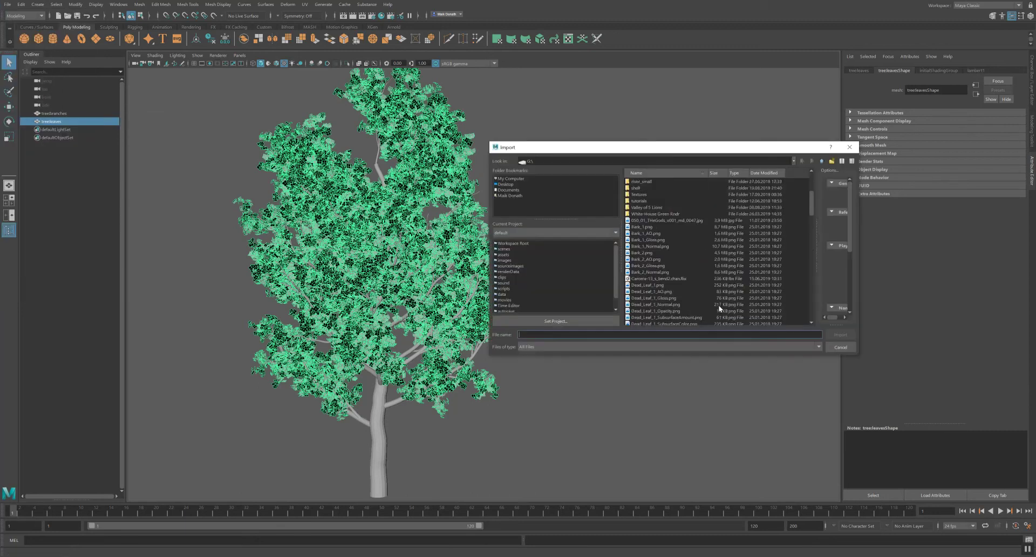
{"action": "scroll", "coordinate": [719, 308], "scroll_direction": "down", "scroll_amount": 4}
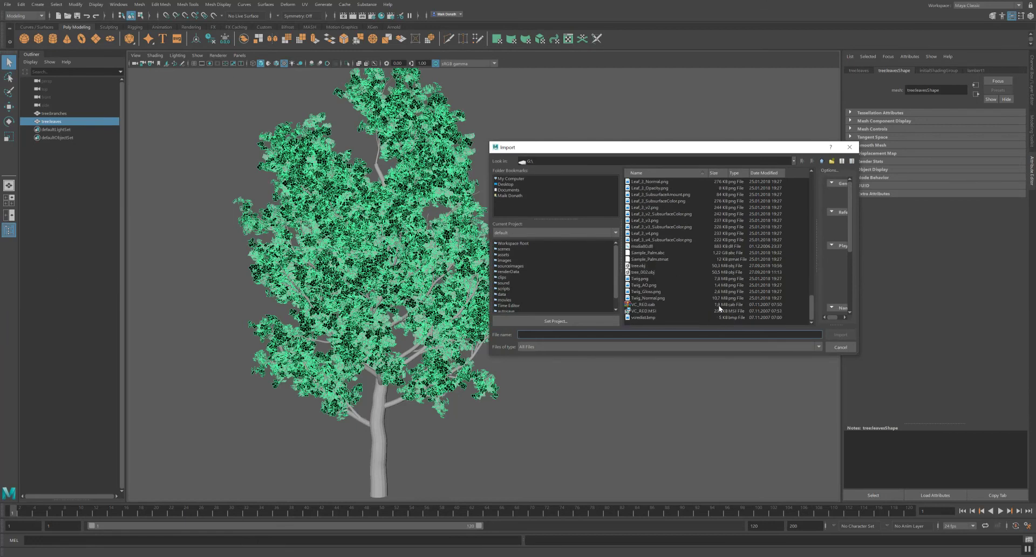
{"action": "double_click", "coordinate": [650, 272]}
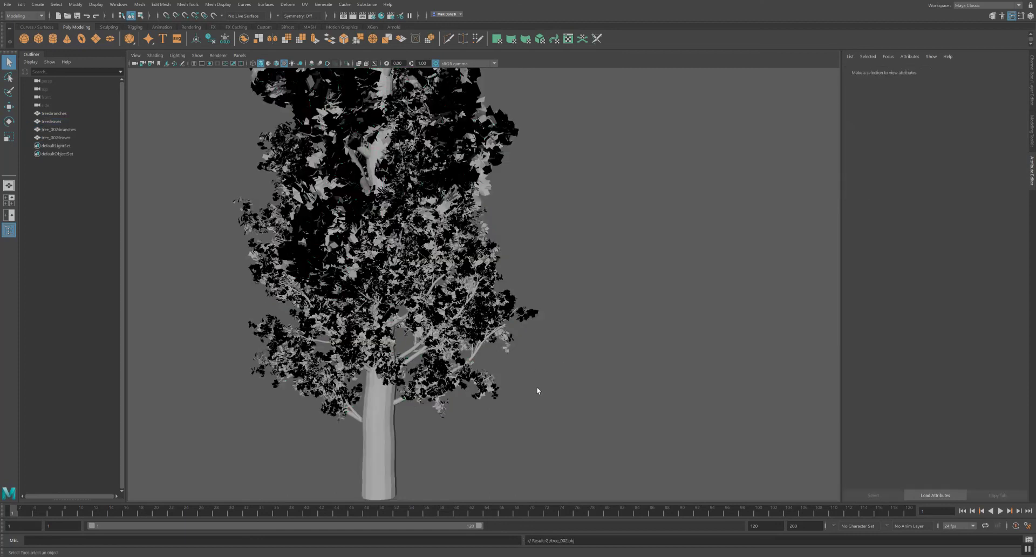
{"action": "left_click", "coordinate": [369, 395]}
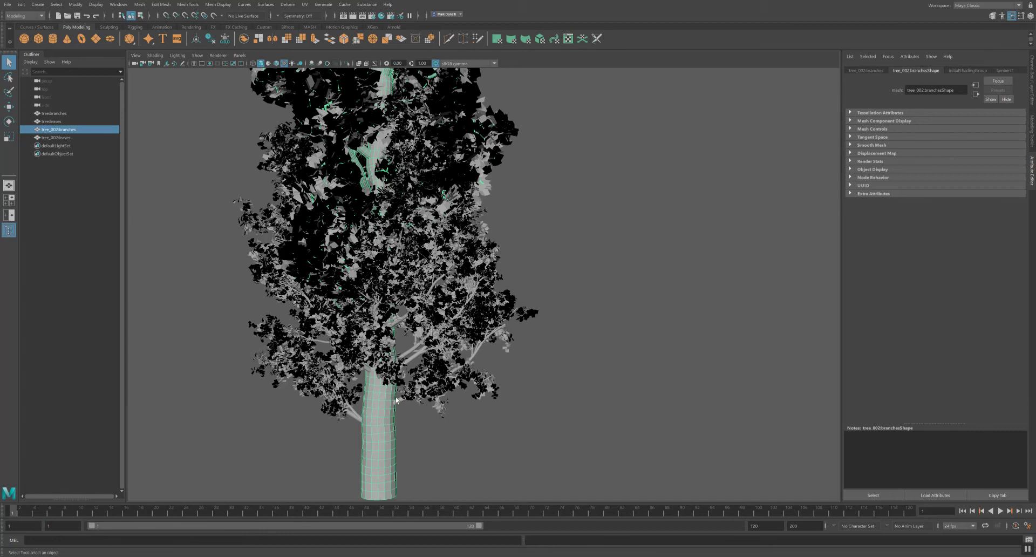
Select the first tree's branches and leaves meshes together and move them sideways so the smaller tree stands beside the newly imported one.
{"action": "left_click_drag", "start_coordinate": [542, 248], "coordinate": [581, 306], "text": "alt"}
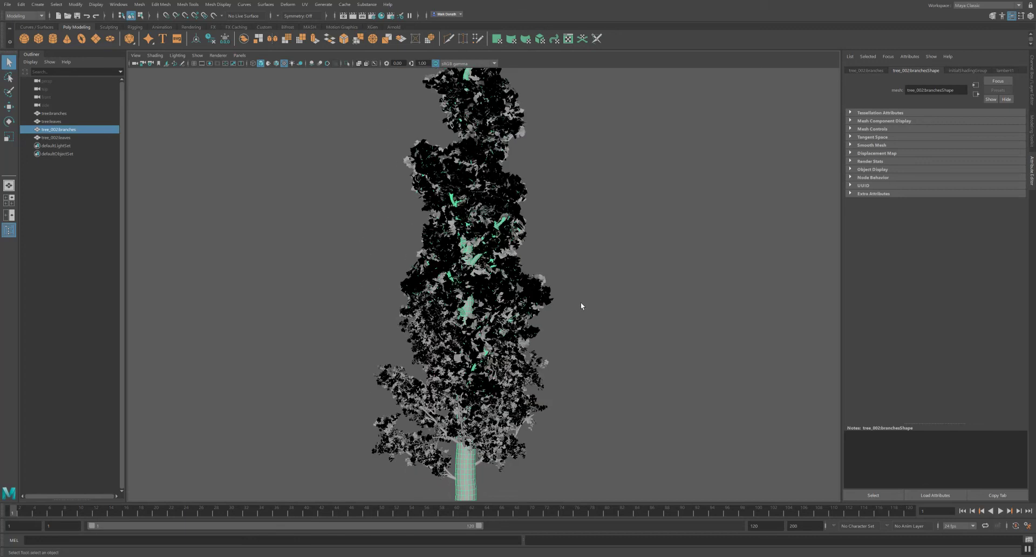
{"action": "left_click", "coordinate": [51, 121]}
{"action": "left_click", "coordinate": [54, 114], "text": "ctrl"}
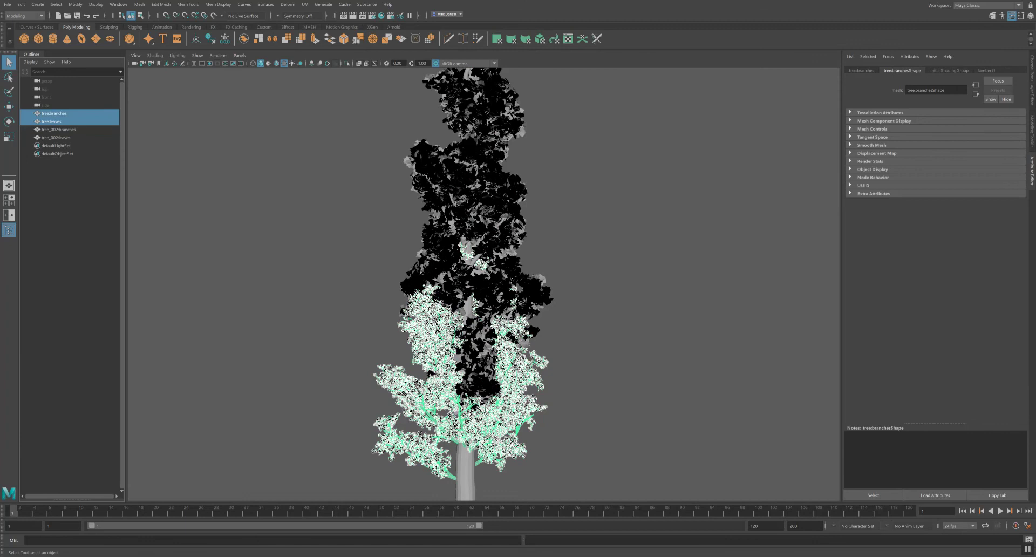
{"action": "key", "text": "w"}
{"action": "middle_click_drag", "start_coordinate": [512, 464], "coordinate": [507, 391], "text": "alt"}
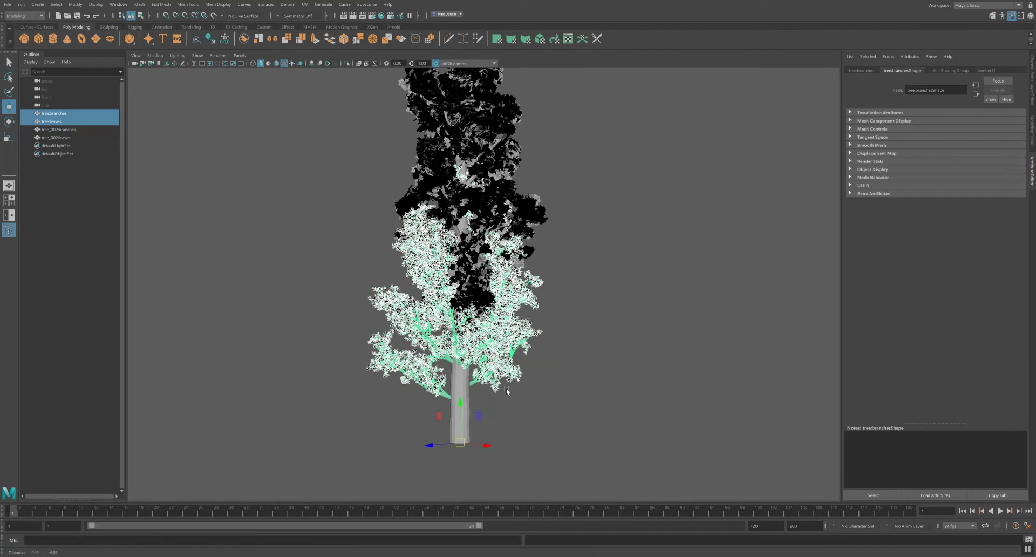
{"action": "left_click_drag", "start_coordinate": [483, 445], "coordinate": [448, 321]}
{"action": "left_click", "coordinate": [386, 318]}
{"action": "right_click_drag", "start_coordinate": [448, 322], "coordinate": [369, 373], "text": "alt"}
{"action": "left_click_drag", "start_coordinate": [369, 372], "coordinate": [353, 402], "text": "alt"}
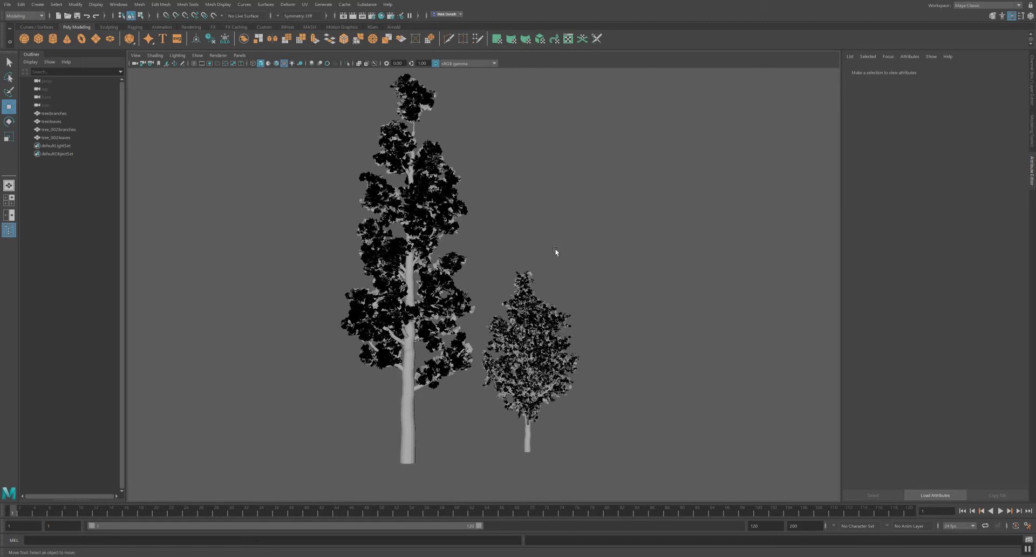
{"action": "mouse_move", "coordinate": [554, 248]}
{"action": "left_mouse_down", "text": "alt"}
{"action": "mouse_move", "coordinate": [530, 253]}
{"action": "mouse_move", "coordinate": [559, 251]}
{"action": "mouse_move", "coordinate": [563, 265]}
{"action": "mouse_move", "coordinate": [545, 251]}
{"action": "left_mouse_up", "text": "alt"}
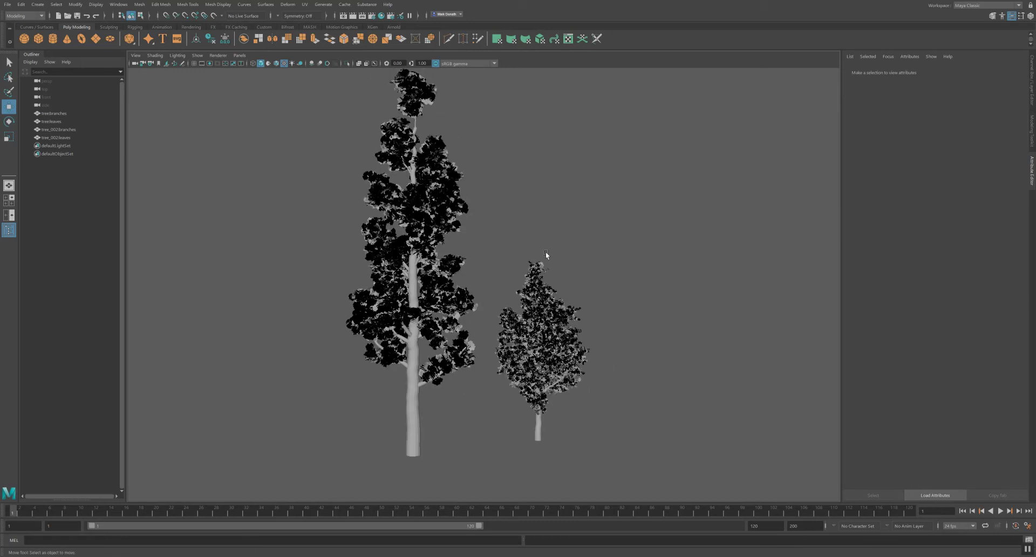